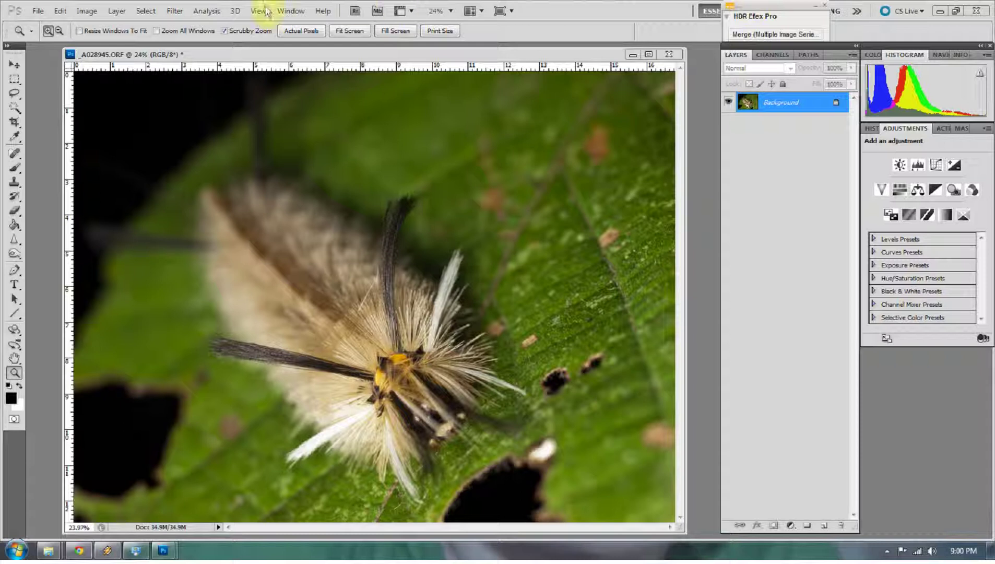
# Launch HDR Efex Pro on the caterpillar photo from Filter > Nik Software
pyautogui.click(174, 10)
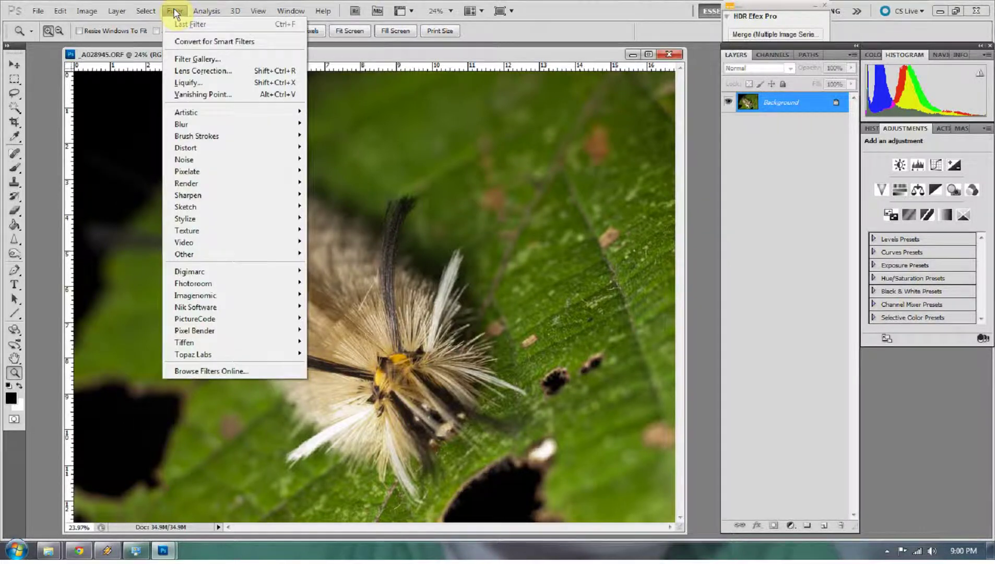
pyautogui.moveTo(230, 308)
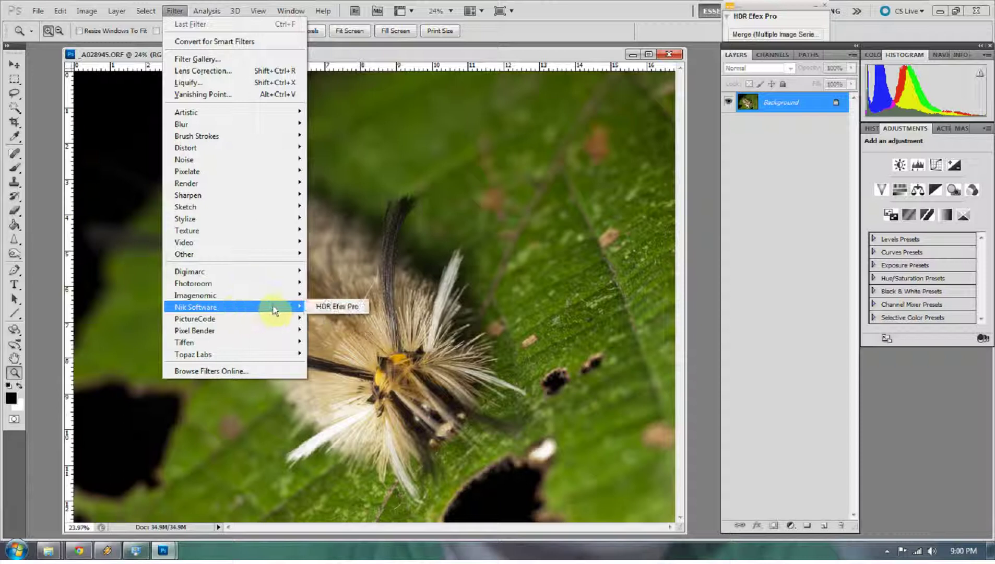
pyautogui.click(341, 306)
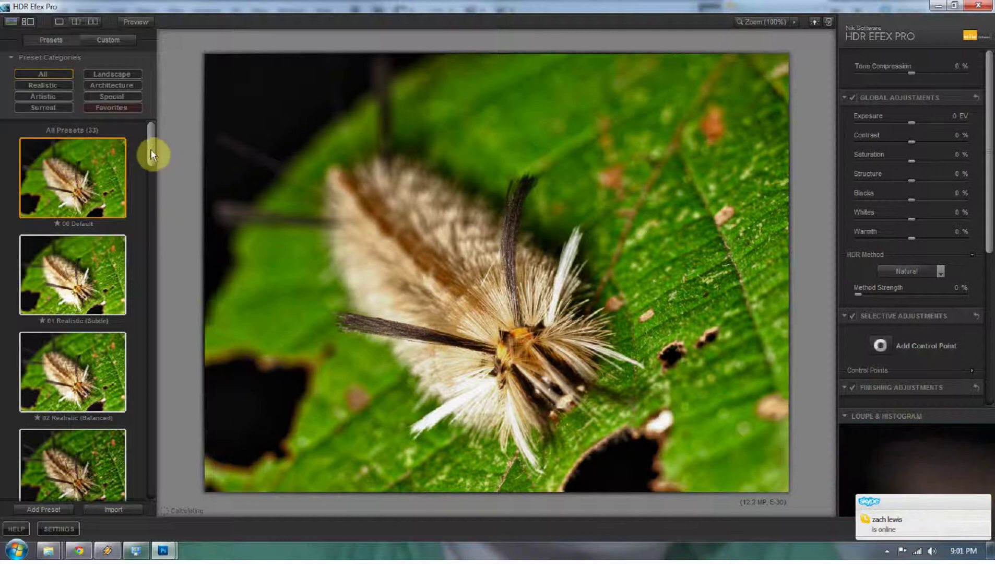
# Compare the 04 Realistic Gradients 1 and 18 Bleach Bypass Look presets, then apply 03 Realistic (Strong)
pyautogui.moveTo(150, 152); pyautogui.dragTo(151, 169)
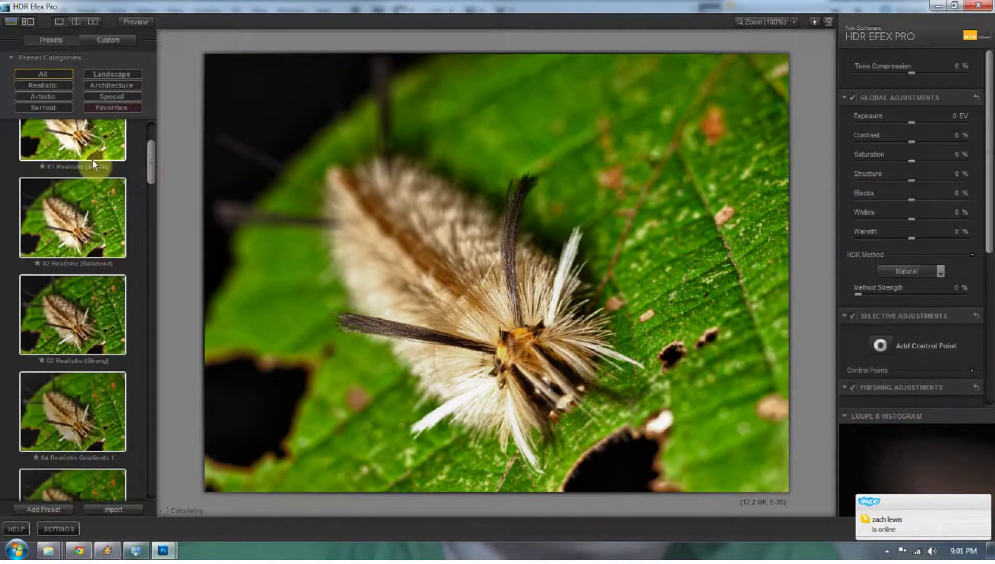
pyautogui.click(85, 319)
pyautogui.moveTo(155, 168); pyautogui.dragTo(160, 187)
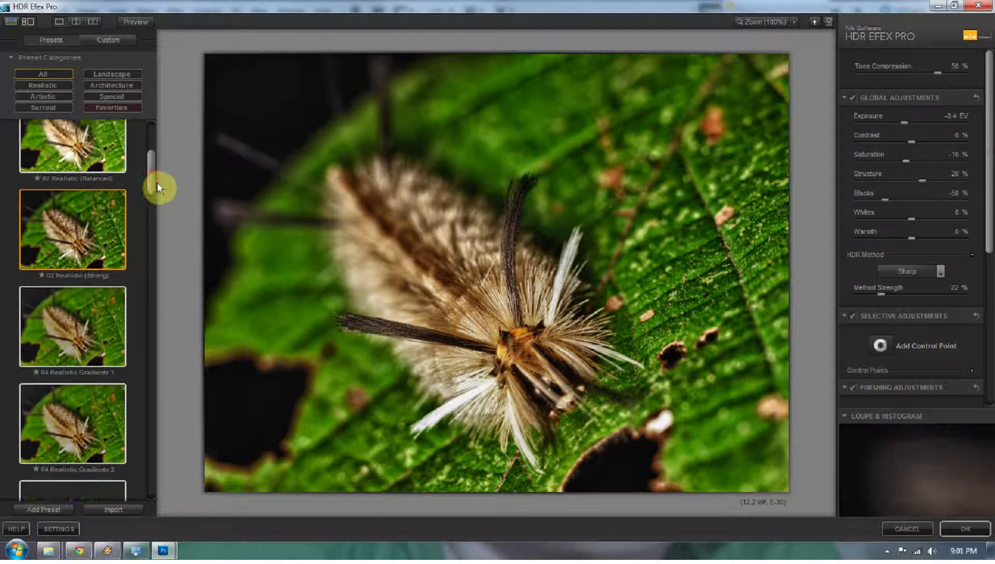
pyautogui.click(106, 297)
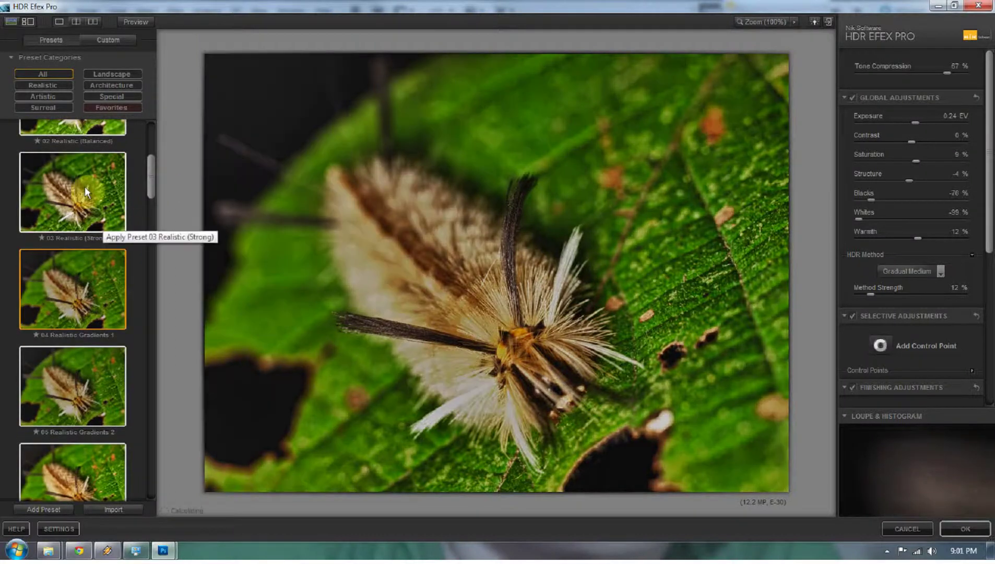
pyautogui.click(118, 191)
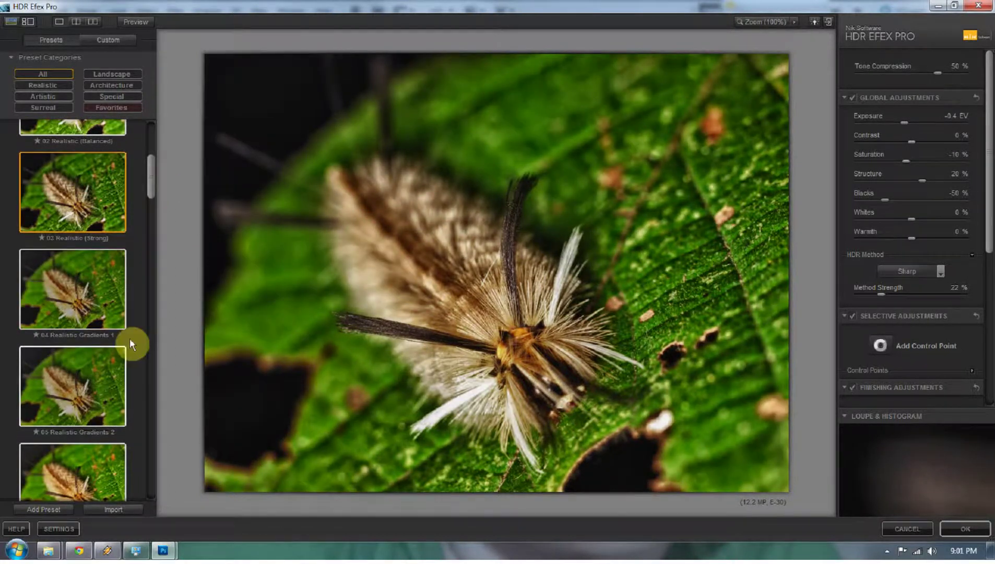
pyautogui.moveTo(151, 180); pyautogui.dragTo(144, 136)
pyautogui.click(85, 193)
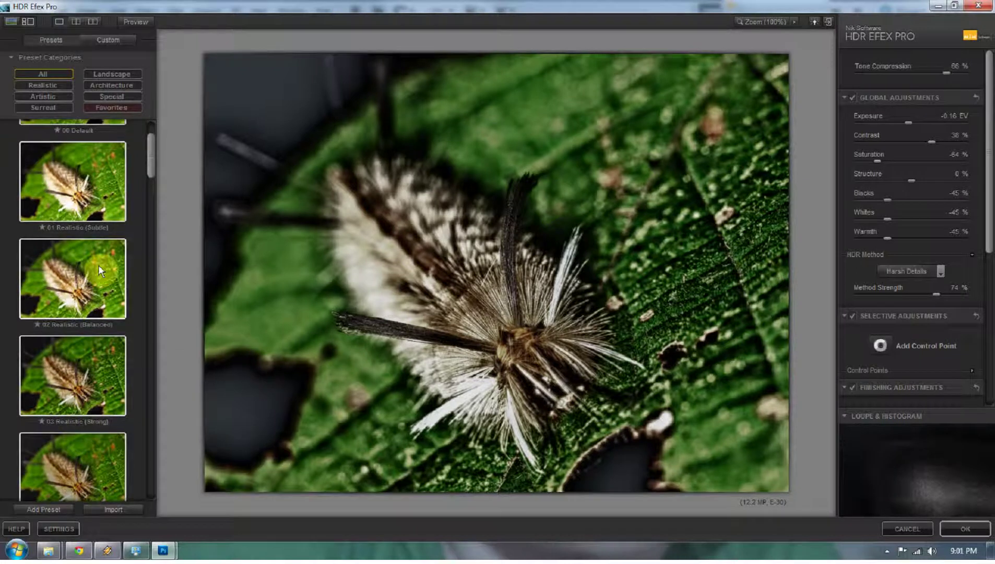
pyautogui.moveTo(152, 160); pyautogui.dragTo(156, 175)
pyautogui.click(105, 255)
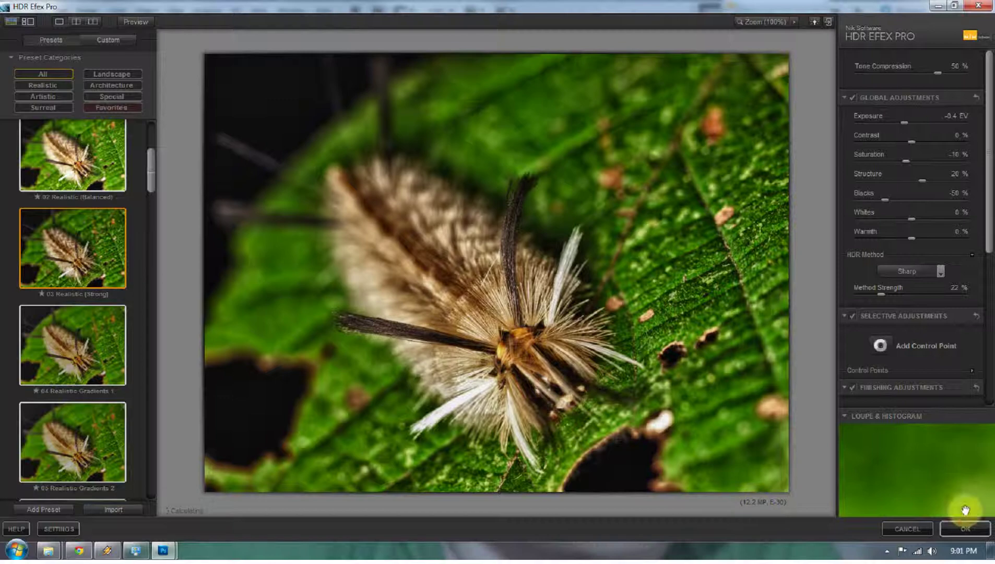
pyautogui.click(961, 531)
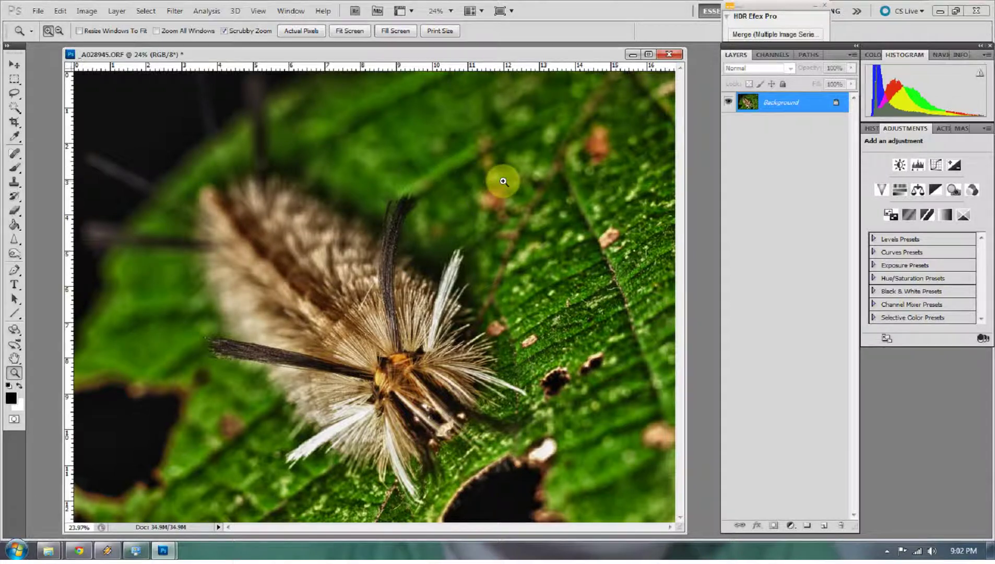
# Add a Hue/Saturation adjustment layer on Yellows with Saturation -29 and Lightness +24
pyautogui.click(789, 526)
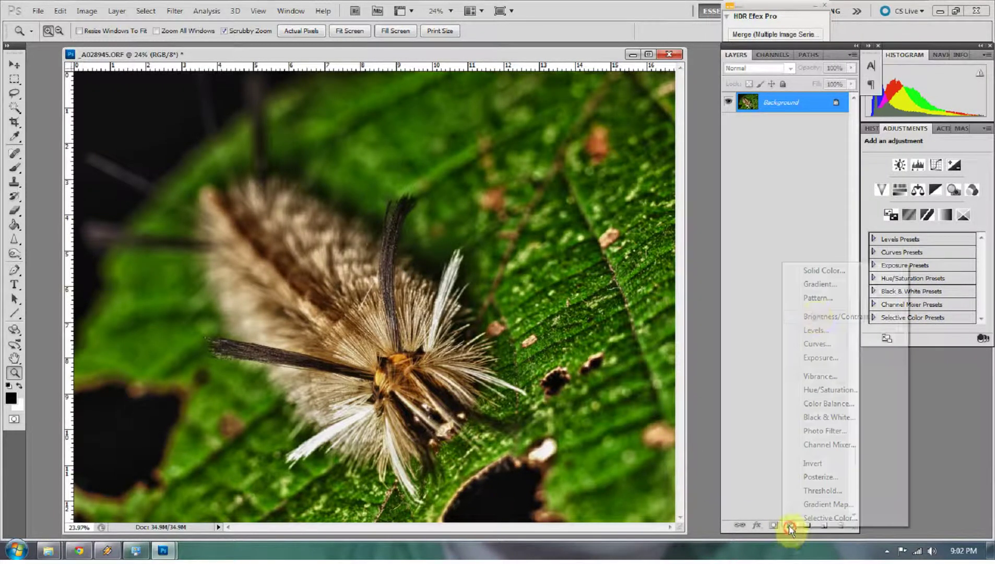
pyautogui.click(822, 392)
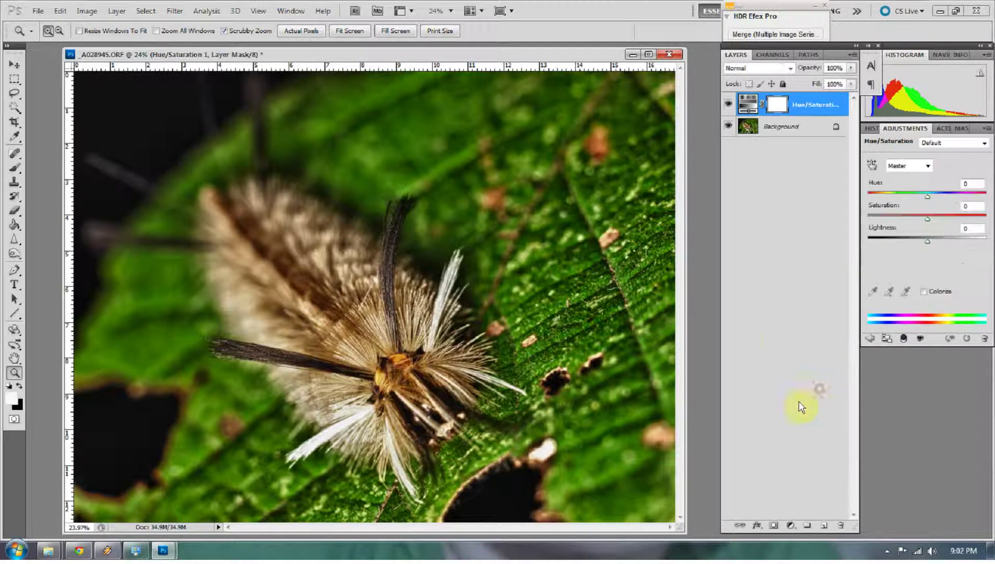
pyautogui.click(927, 166)
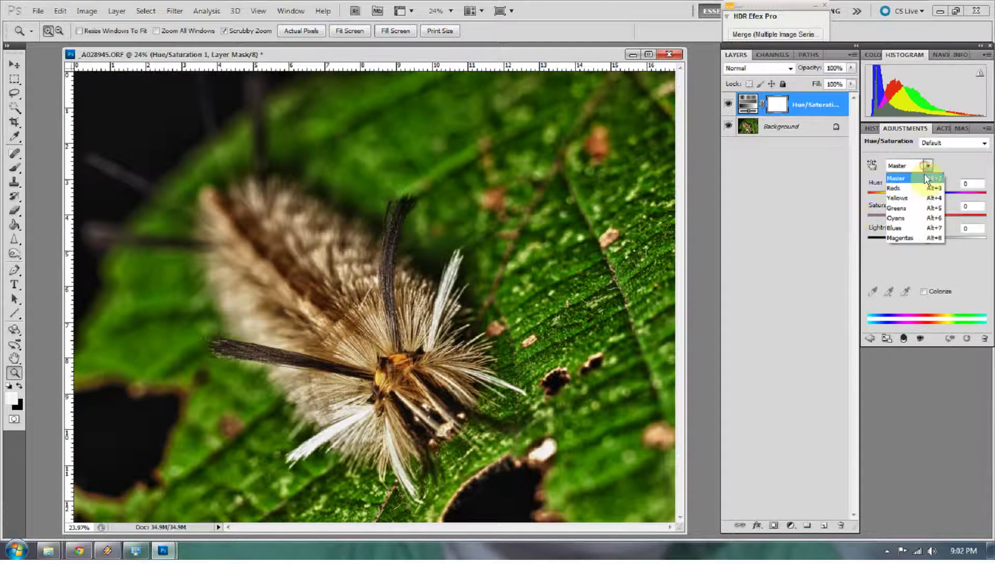
pyautogui.click(905, 198)
pyautogui.moveTo(928, 219); pyautogui.dragTo(944, 247)
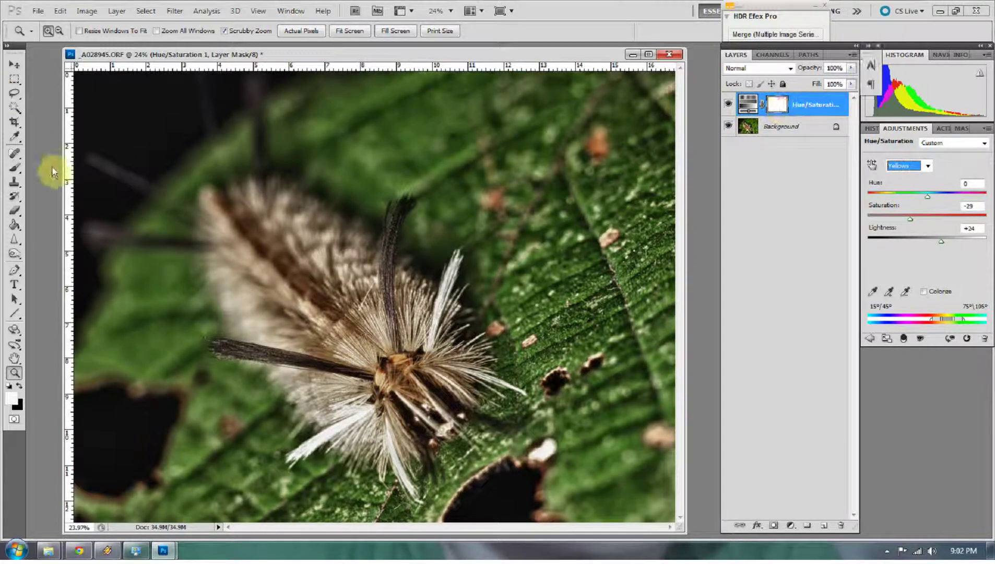
# Paint black over the caterpillar on the Hue/Saturation mask with a 500 px soft brush
pyautogui.click(13, 168)
pyautogui.click(19, 385)
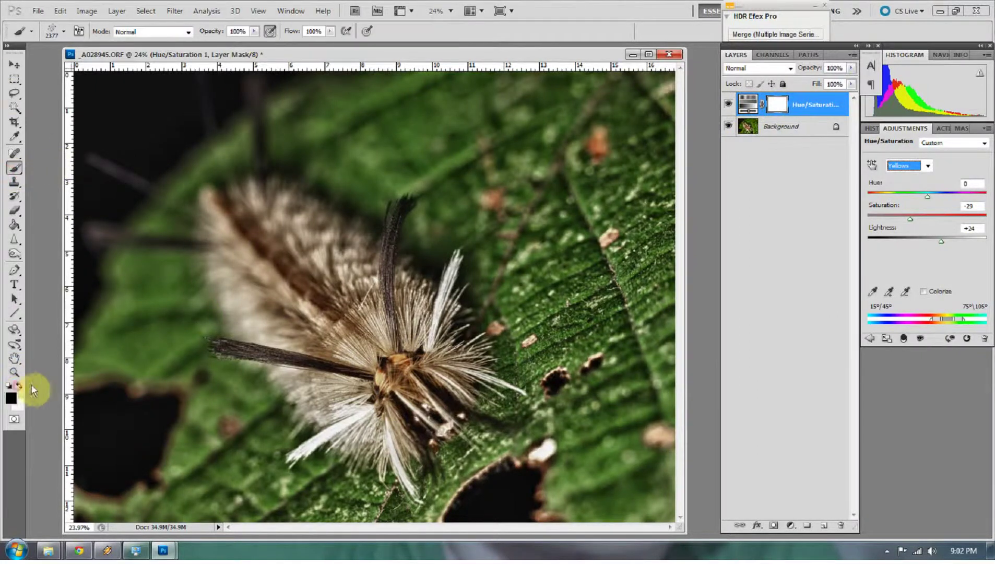
pyautogui.rightClick(457, 343)
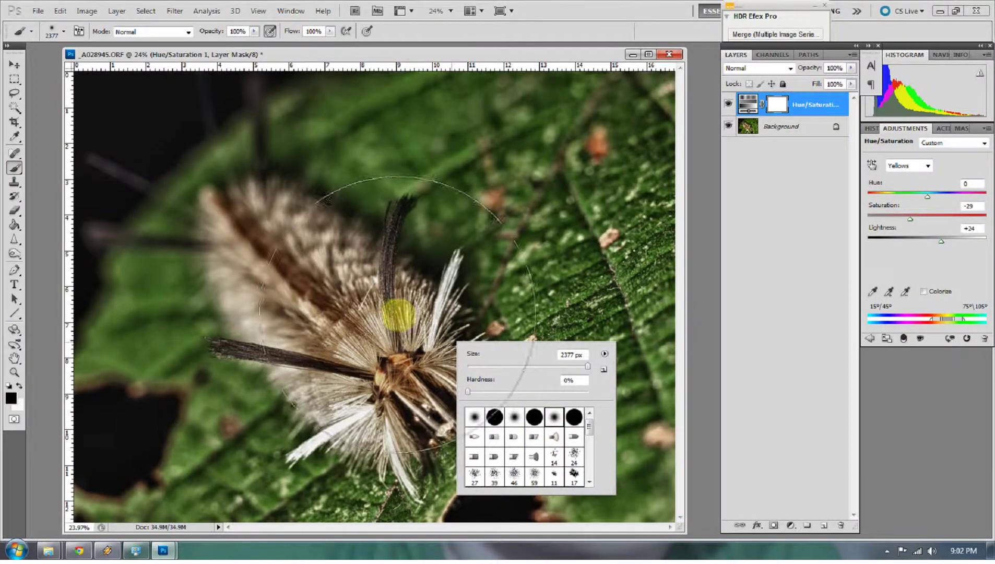
pyautogui.click(403, 94)
pyautogui.press('[')
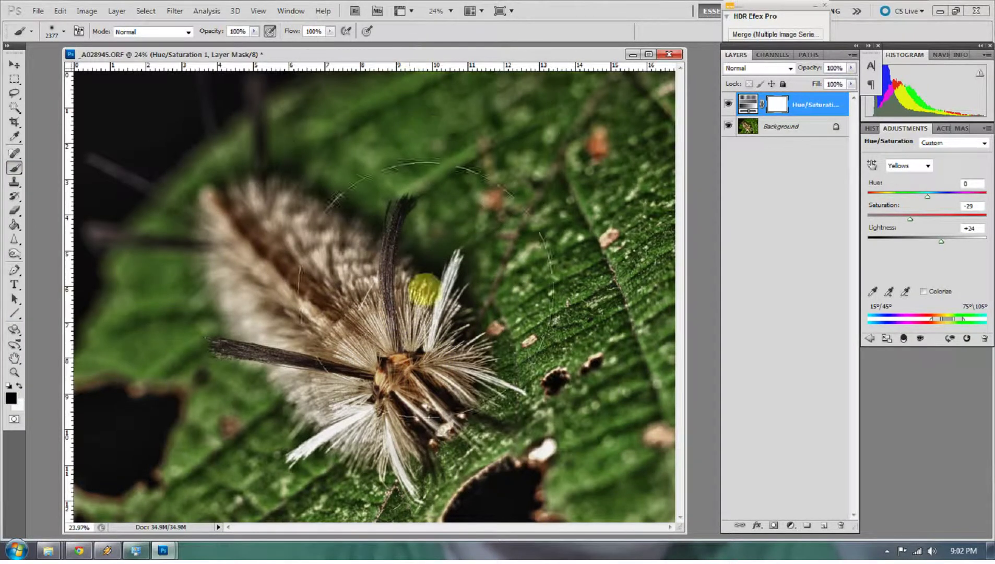
pyautogui.press('[')
pyautogui.press('[')
pyautogui.press('[')
pyautogui.press('[')
pyautogui.press('[')
pyautogui.press('[')
pyautogui.press('[')
pyautogui.press('[')
pyautogui.press('[')
pyautogui.press('[')
pyautogui.press('[')
pyautogui.press('[')
pyautogui.press('[')
pyautogui.press('[')
pyautogui.press('[')
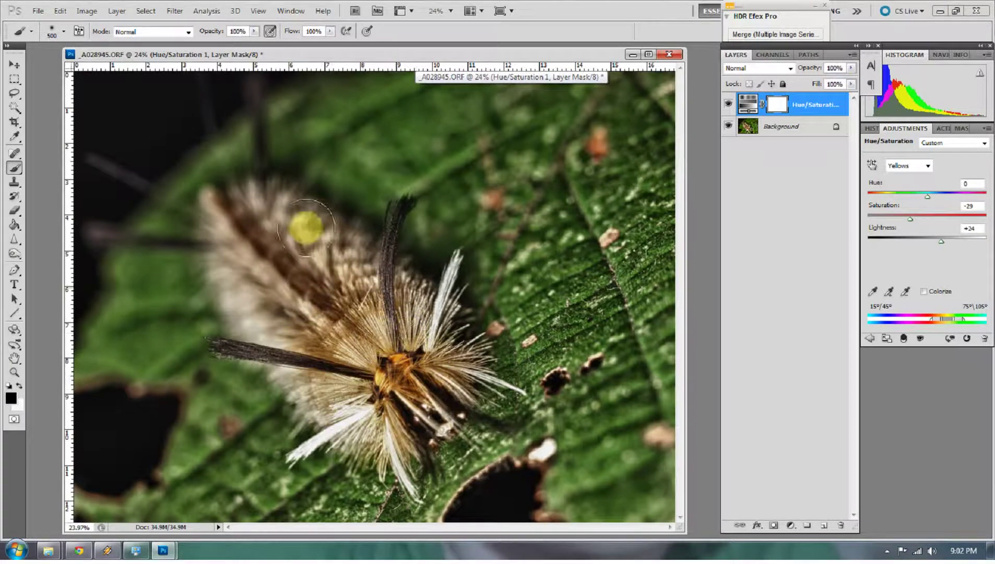
pyautogui.moveTo(419, 310)
pyautogui.mouseDown()
pyautogui.moveTo(285, 324)
pyautogui.moveTo(229, 254)
pyautogui.moveTo(331, 376)
pyautogui.moveTo(420, 365)
pyautogui.mouseUp()
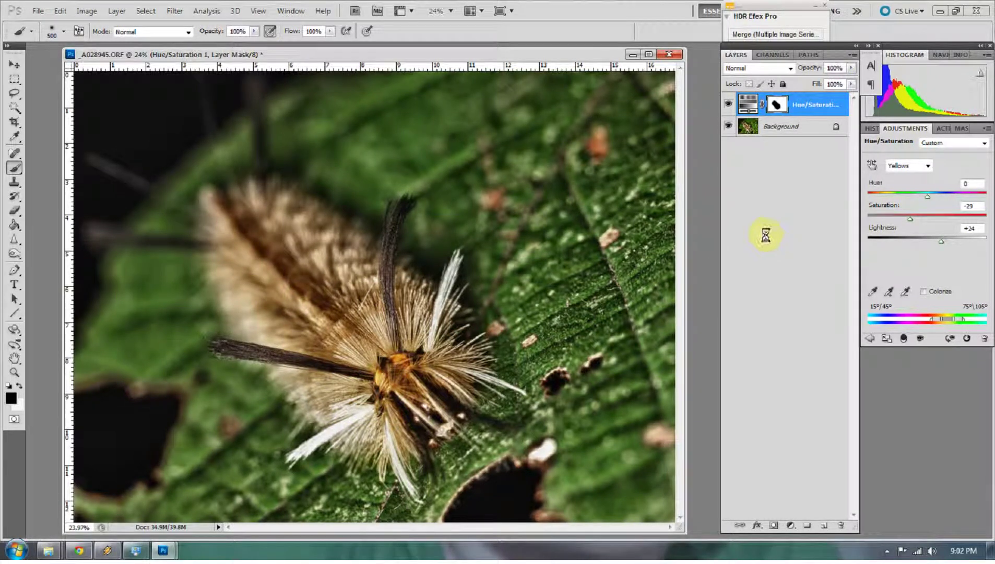
# Stamp visible layers into Layer 1 with Ctrl+Alt+Shift+E and launch Tiffen Dfx v3 on it
pyautogui.hotkey('ctrl', 'alt', 'shift', 'e')
pyautogui.click(174, 11)
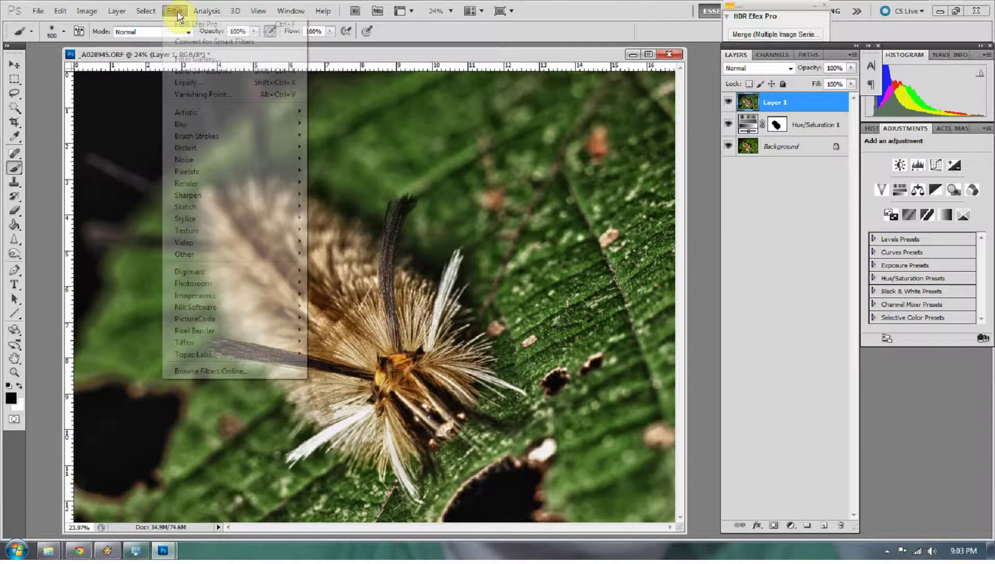
pyautogui.moveTo(225, 347)
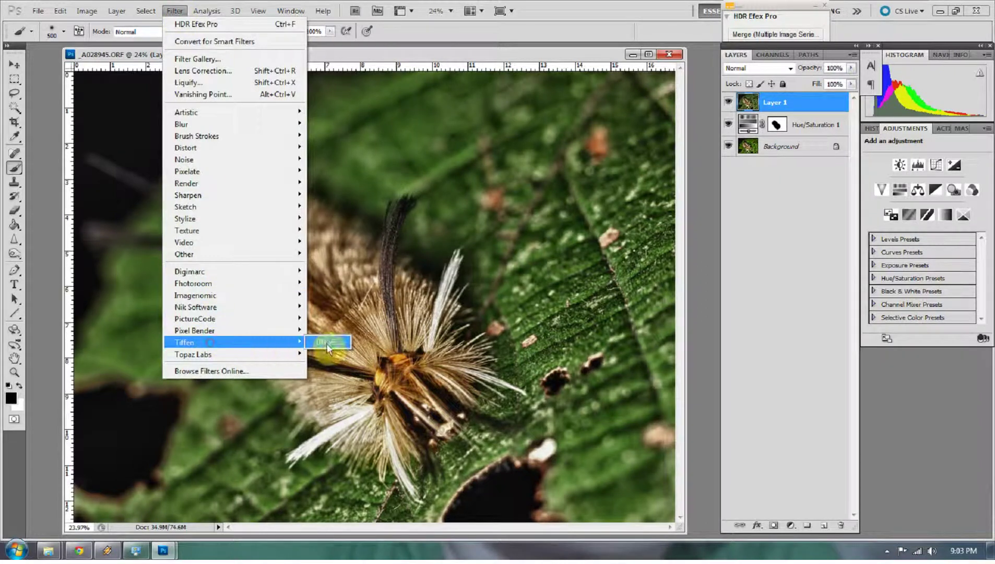
pyautogui.click(326, 342)
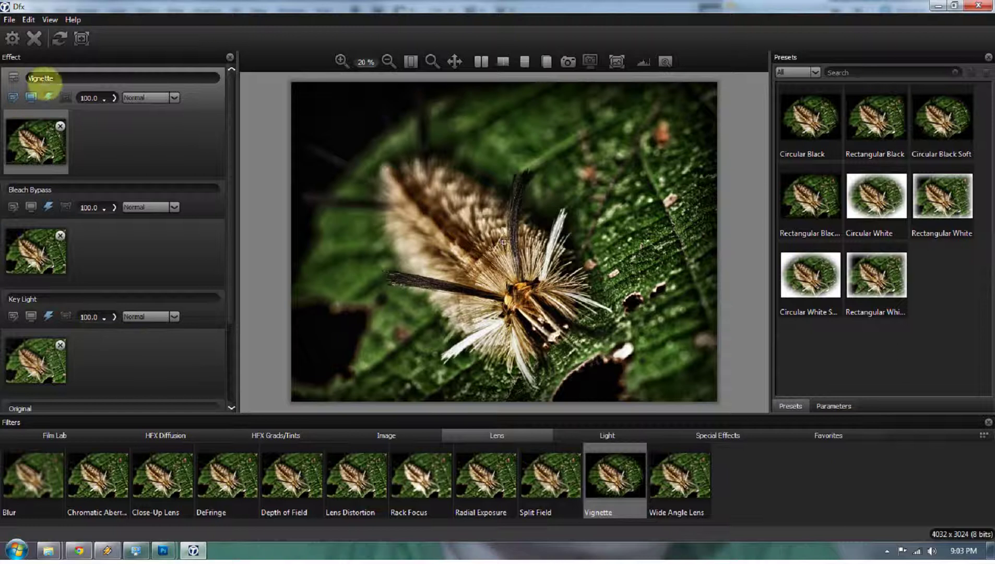
# Delete the old Key Light, Bleach Bypass and Vignette effects from the Dfx stack
pyautogui.click(42, 367)
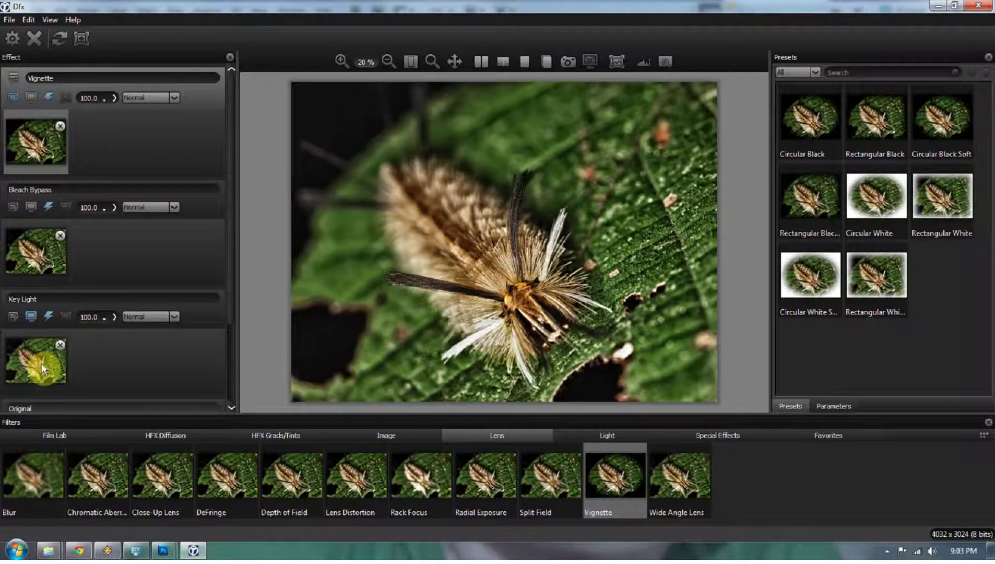
pyautogui.rightClick(43, 361)
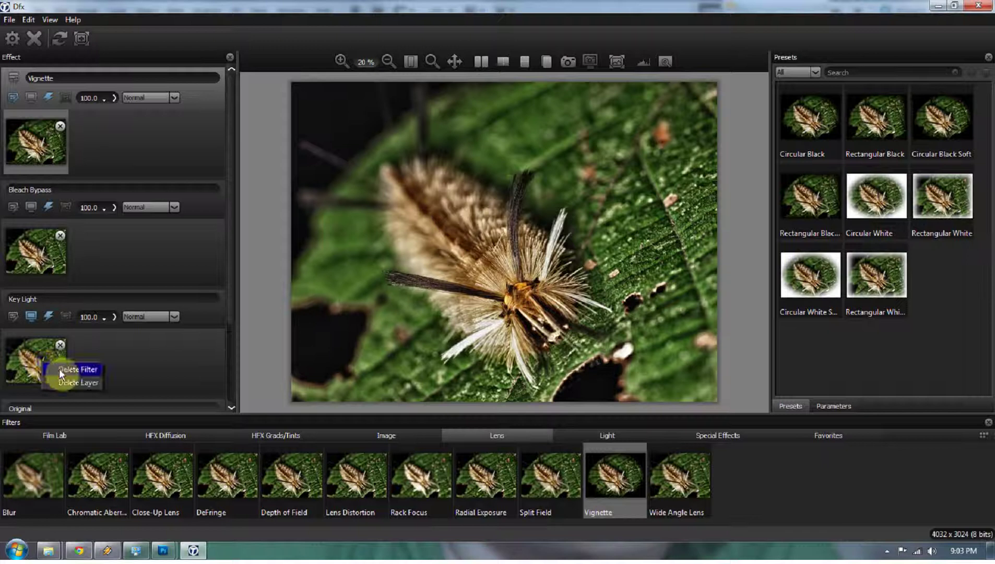
pyautogui.click(64, 371)
pyautogui.rightClick(27, 272)
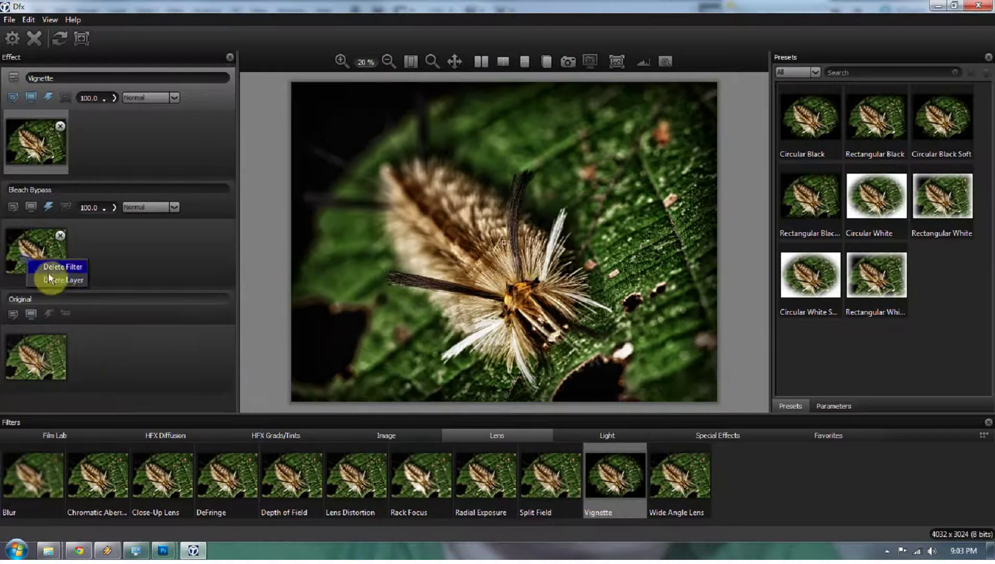
pyautogui.click(58, 281)
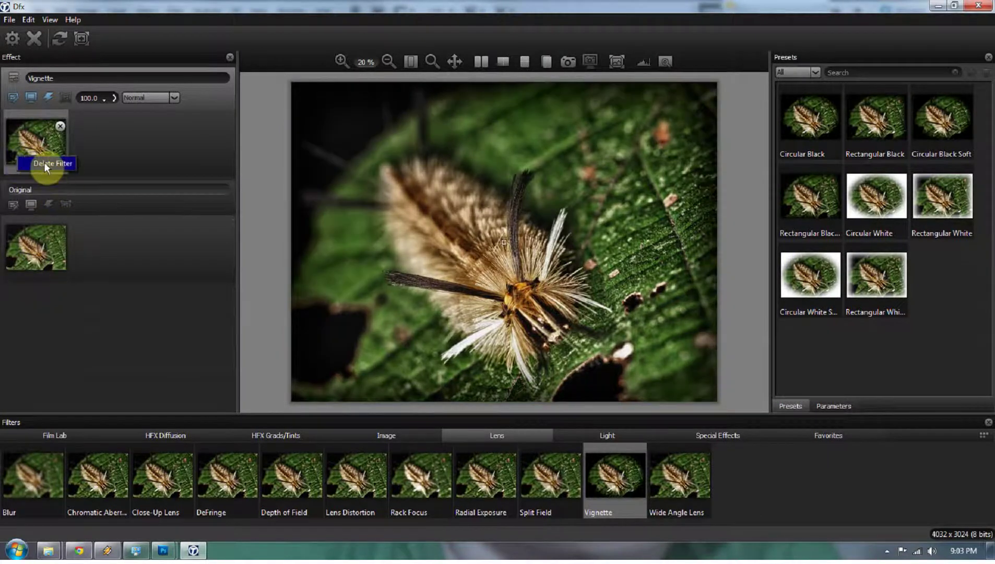
pyautogui.click(44, 163)
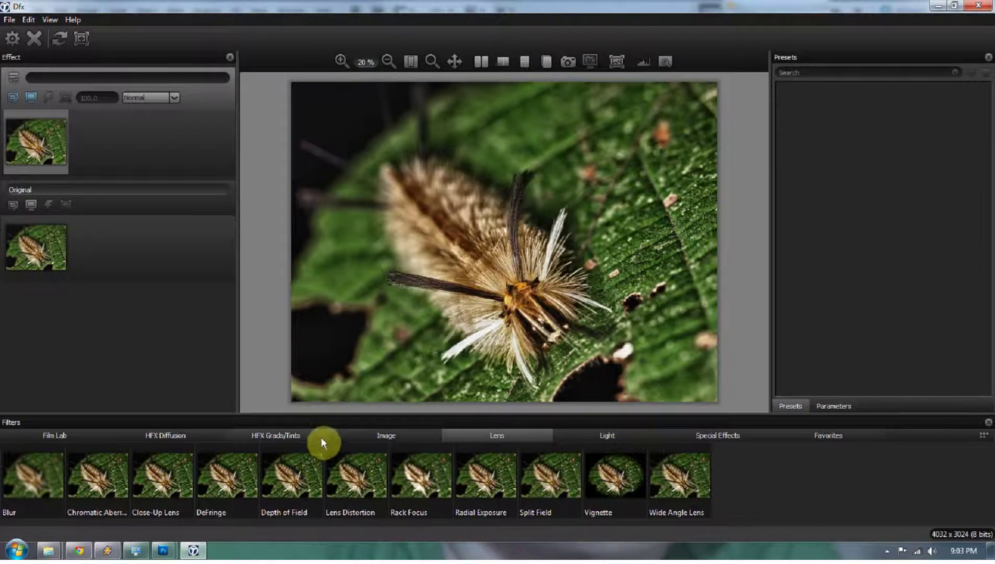
# Apply a fresh Key Light filter and compare it against the original in split view
pyautogui.click(598, 438)
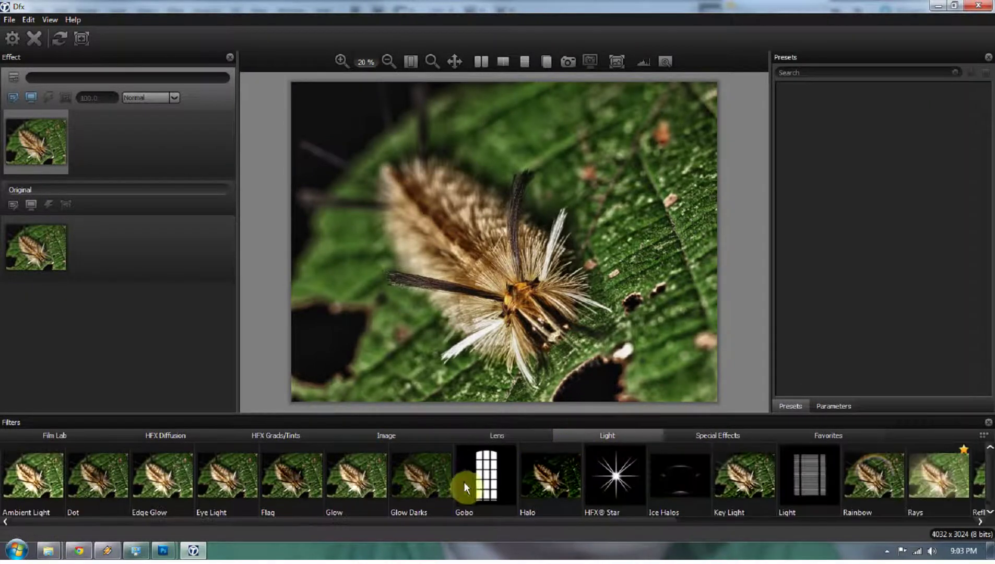
pyautogui.click(728, 482)
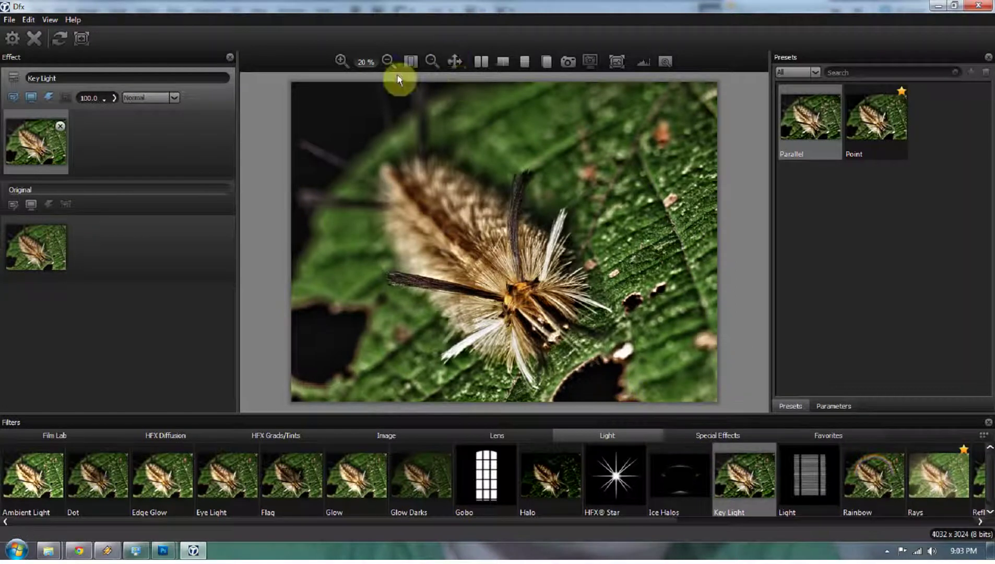
pyautogui.click(503, 62)
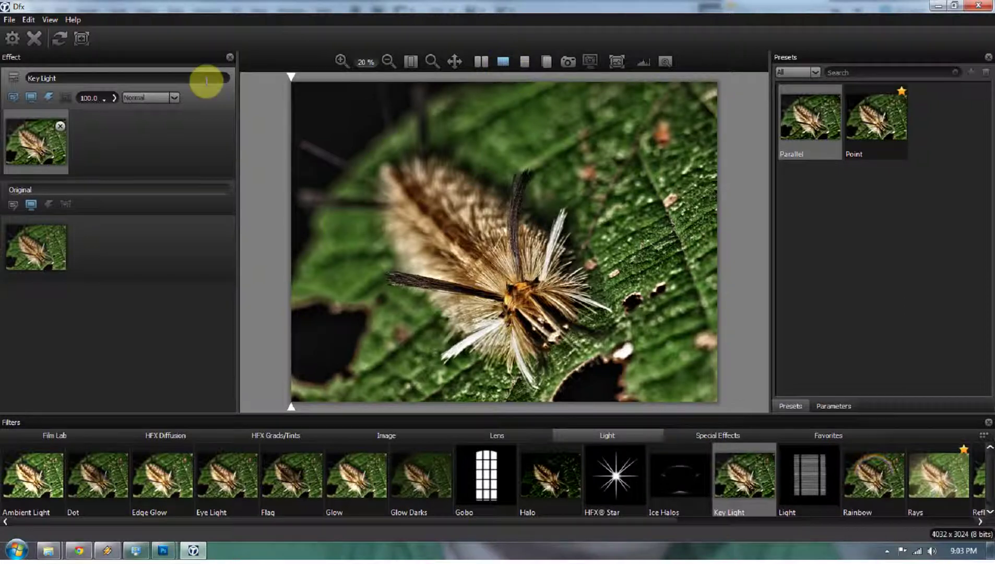
pyautogui.moveTo(291, 76)
pyautogui.mouseDown()
pyautogui.moveTo(615, 85)
pyautogui.moveTo(460, 93)
pyautogui.moveTo(362, 89)
pyautogui.moveTo(700, 90)
pyautogui.moveTo(333, 101)
pyautogui.moveTo(595, 102)
pyautogui.moveTo(340, 100)
pyautogui.moveTo(629, 103)
pyautogui.moveTo(336, 109)
pyautogui.moveTo(595, 111)
pyautogui.moveTo(289, 126)
pyautogui.moveTo(289, 73)
pyautogui.moveTo(422, 62)
pyautogui.moveTo(508, 80)
pyautogui.moveTo(294, 97)
pyautogui.moveTo(273, 133)
pyautogui.moveTo(287, 73)
pyautogui.moveTo(293, 295)
pyautogui.mouseUp()
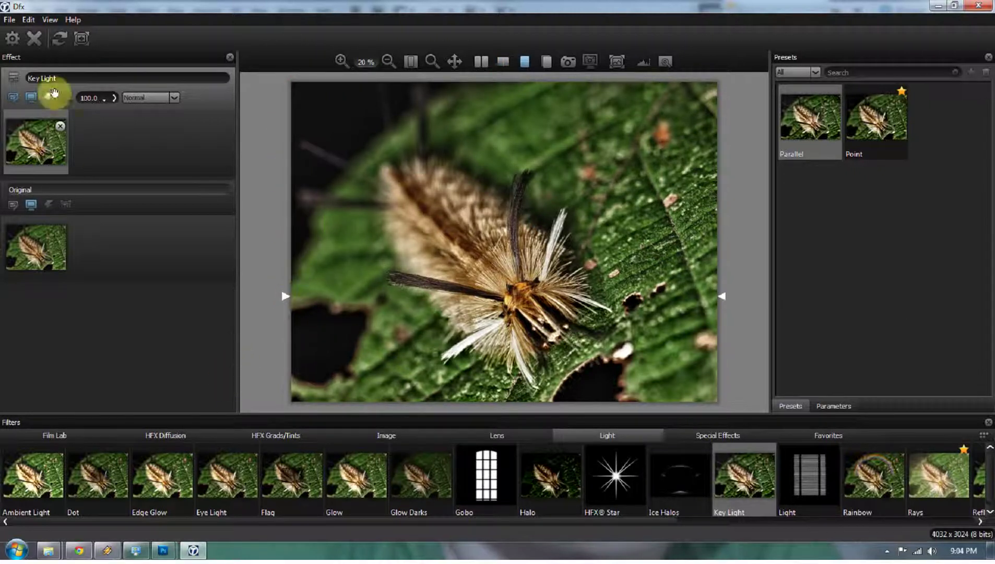
# Add a Bleach Bypass layer with preset Bleach Bypass 1 above Key Light, plus an empty layer on top
pyautogui.click(14, 80)
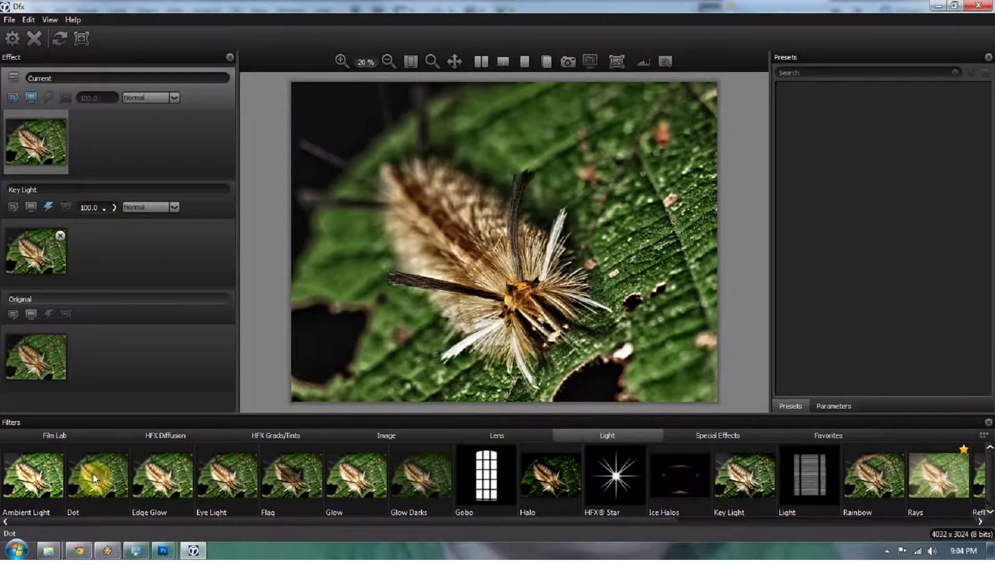
pyautogui.click(42, 437)
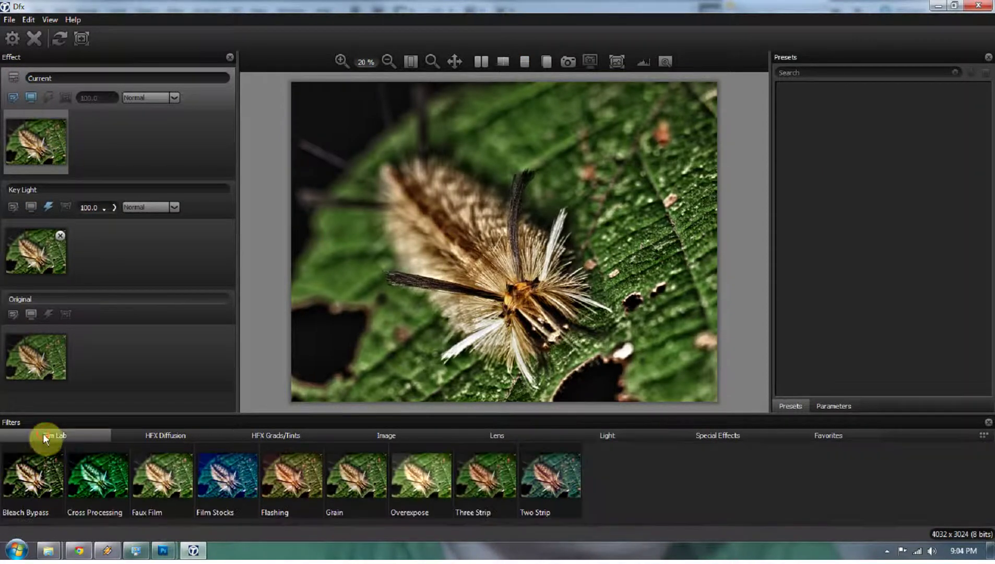
pyautogui.click(33, 476)
pyautogui.click(800, 134)
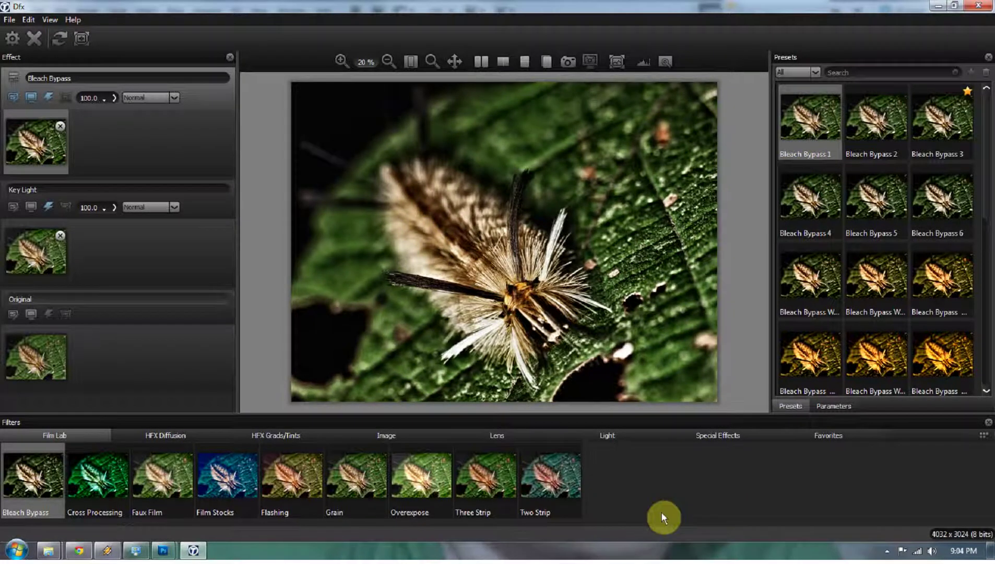
pyautogui.click(15, 78)
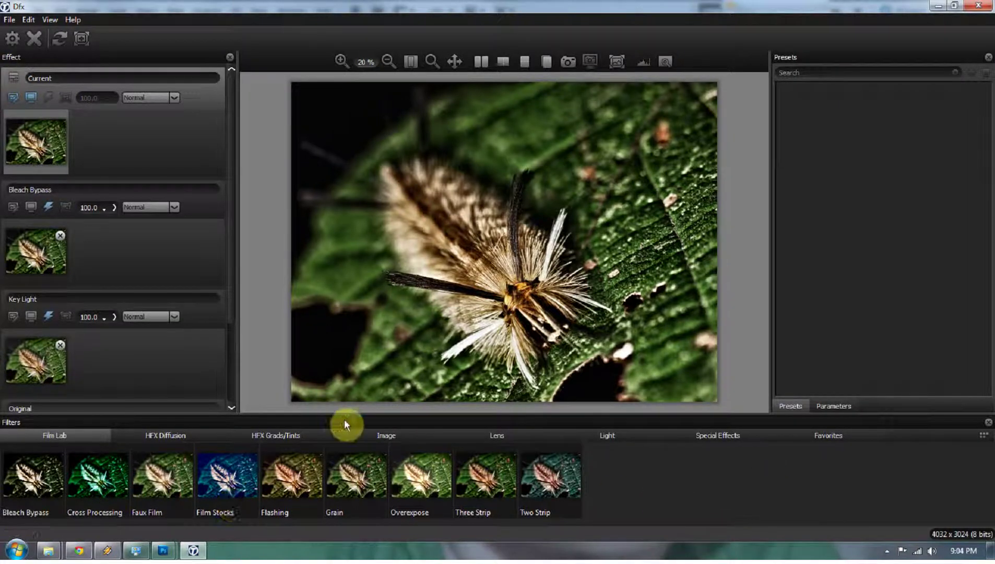
# Browse the Image, Special Effects and Light filters, try Night Vision, then apply a Circular Black Vignette
pyautogui.click(390, 433)
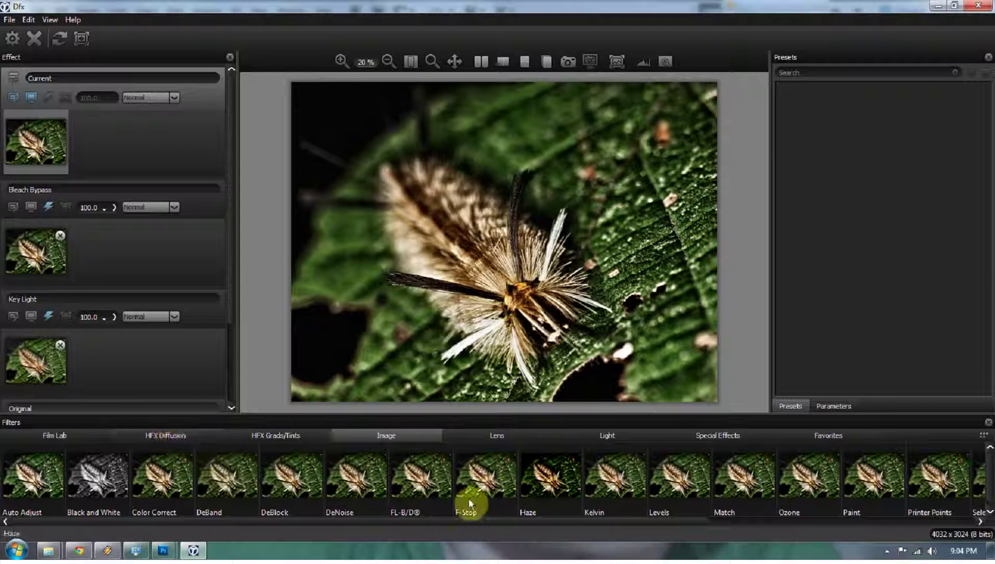
pyautogui.moveTo(257, 521); pyautogui.dragTo(590, 523)
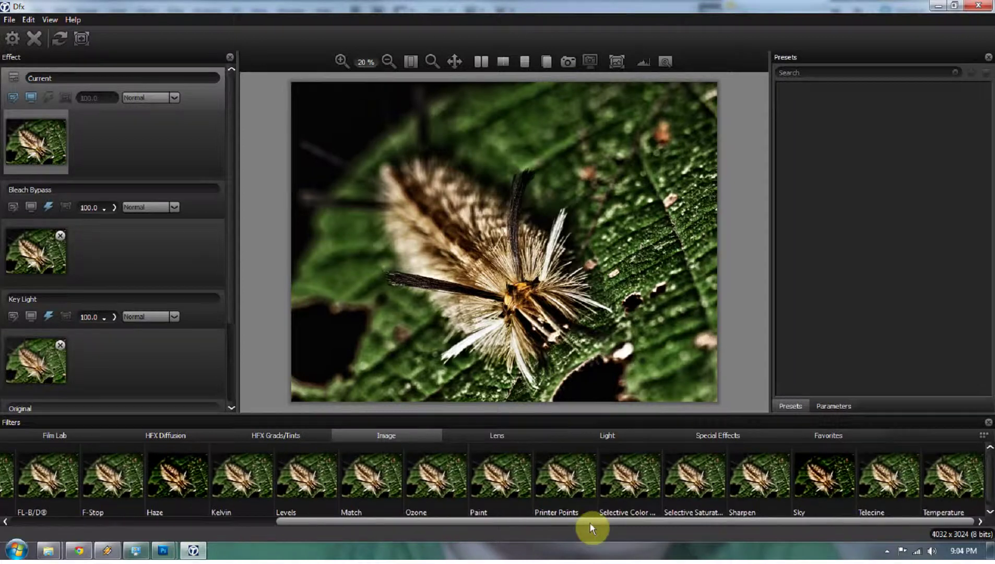
pyautogui.click(702, 439)
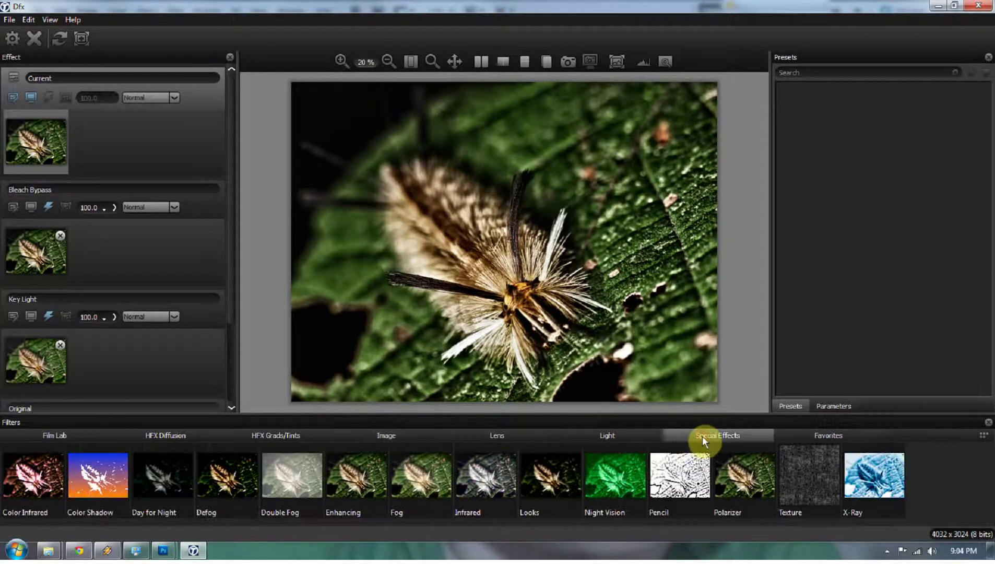
pyautogui.click(601, 450)
pyautogui.click(605, 433)
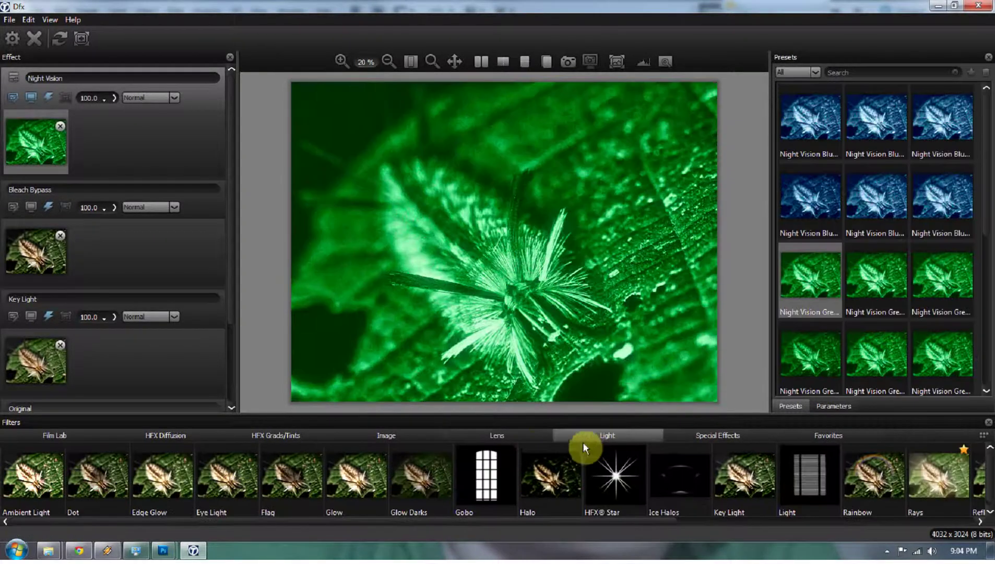
pyautogui.click(520, 439)
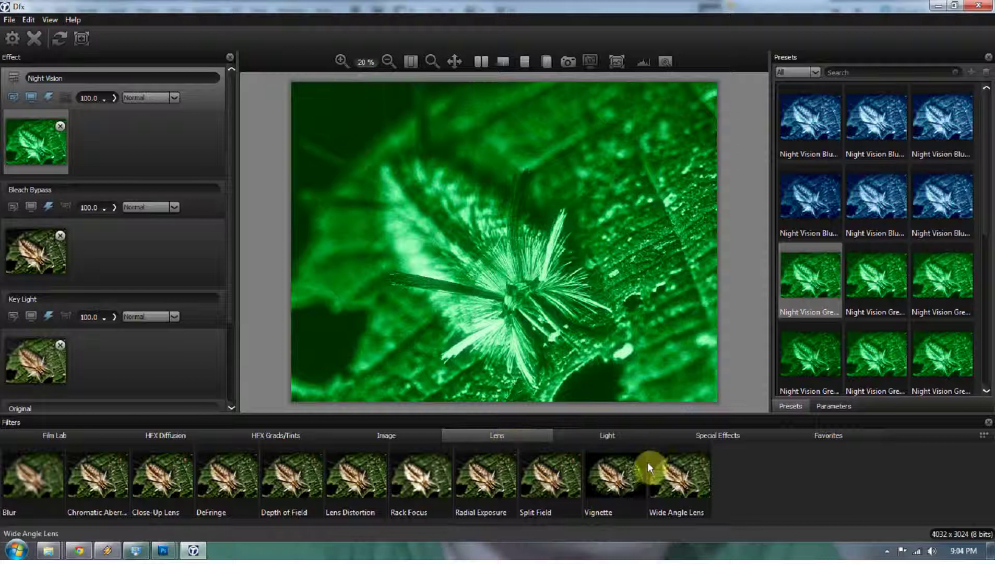
pyautogui.click(621, 479)
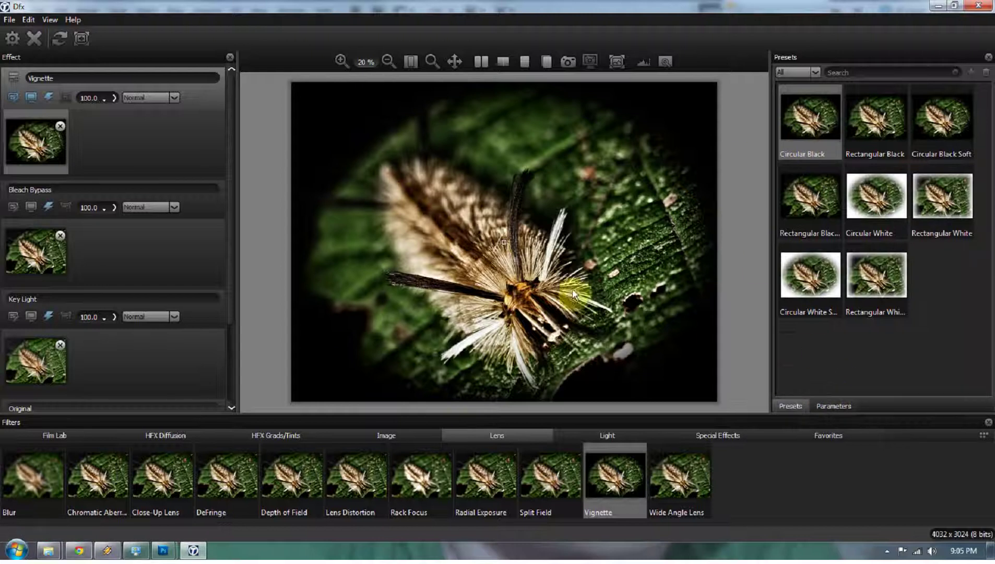
# Drag the Circular Black vignette's bright centre over the caterpillar's head
pyautogui.moveTo(517, 241); pyautogui.dragTo(523, 294)
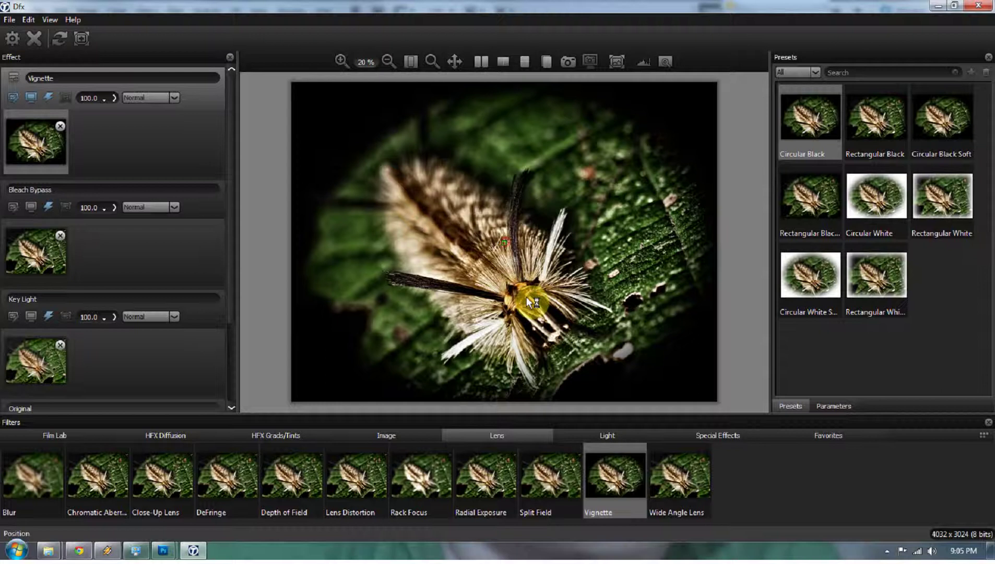
pyautogui.moveTo(501, 251)
pyautogui.mouseDown()
pyautogui.moveTo(502, 222)
pyautogui.moveTo(573, 218)
pyautogui.moveTo(667, 282)
pyautogui.moveTo(533, 276)
pyautogui.moveTo(510, 249)
pyautogui.mouseUp()
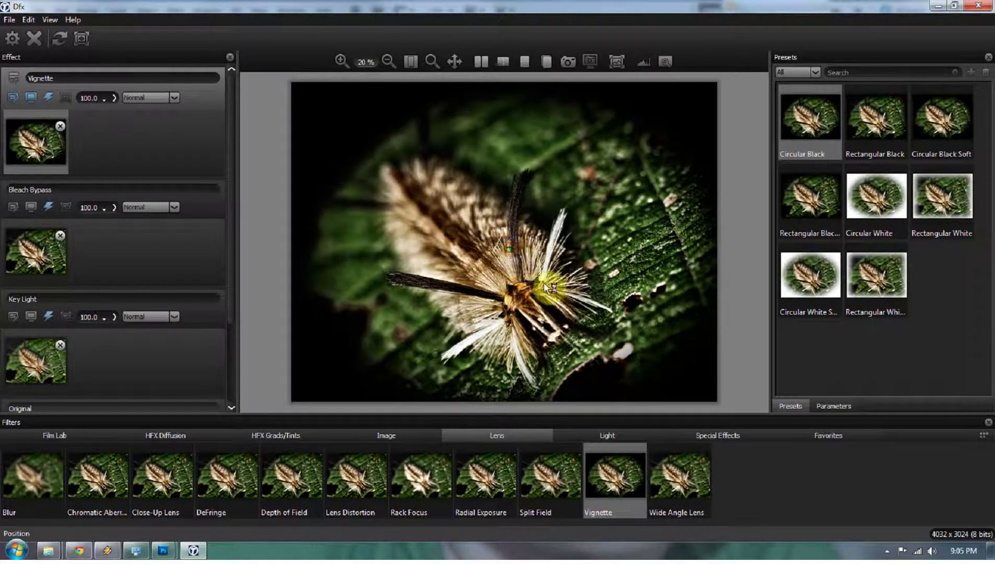
# Drag the Circular Black vignette's Opacity down to 60.0 in the Parameters settings
pyautogui.click(827, 405)
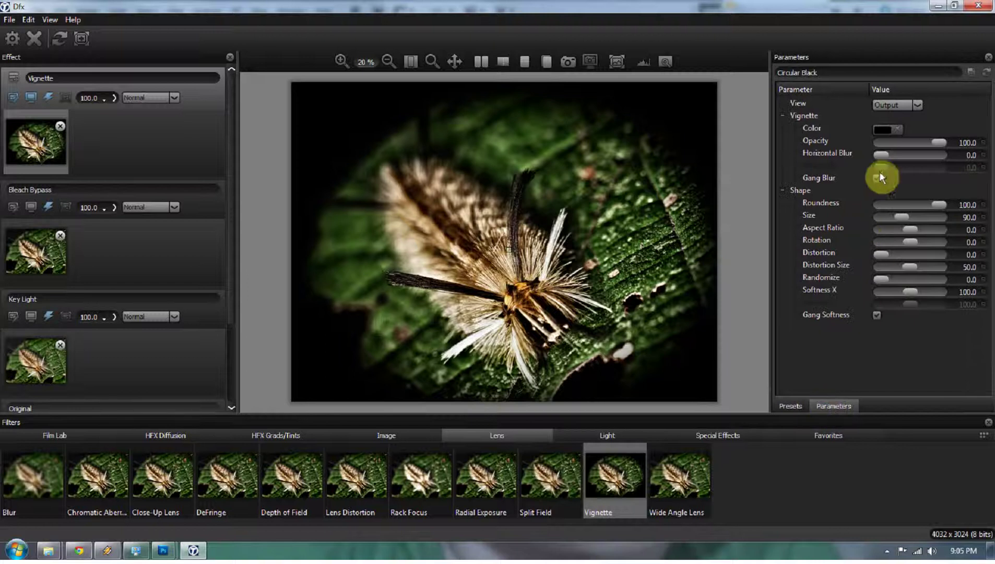
pyautogui.moveTo(937, 142); pyautogui.dragTo(914, 138)
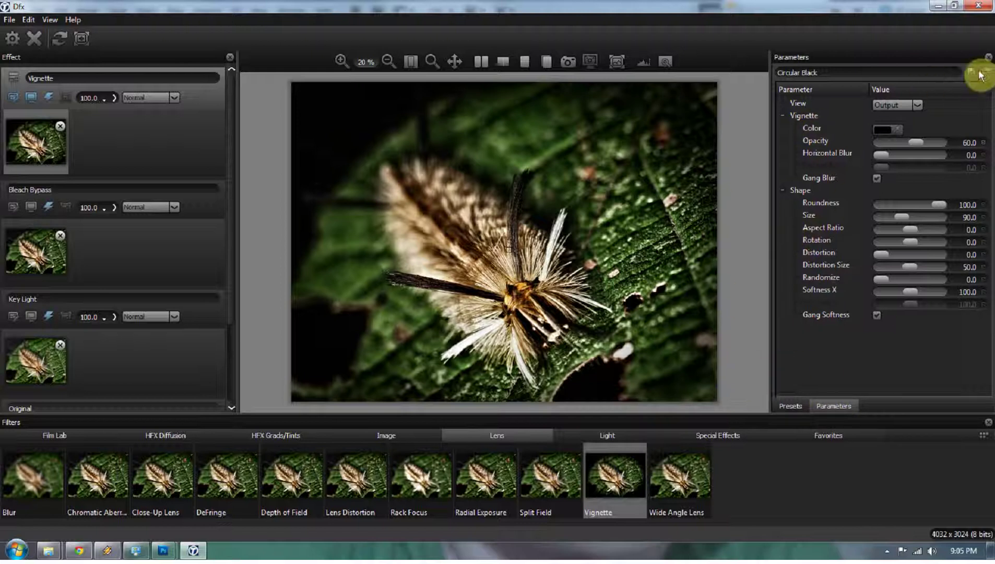
# Favourite the Circular Black preset, check it in Favorites, and render the Dfx stack onto Layer 1
pyautogui.click(790, 408)
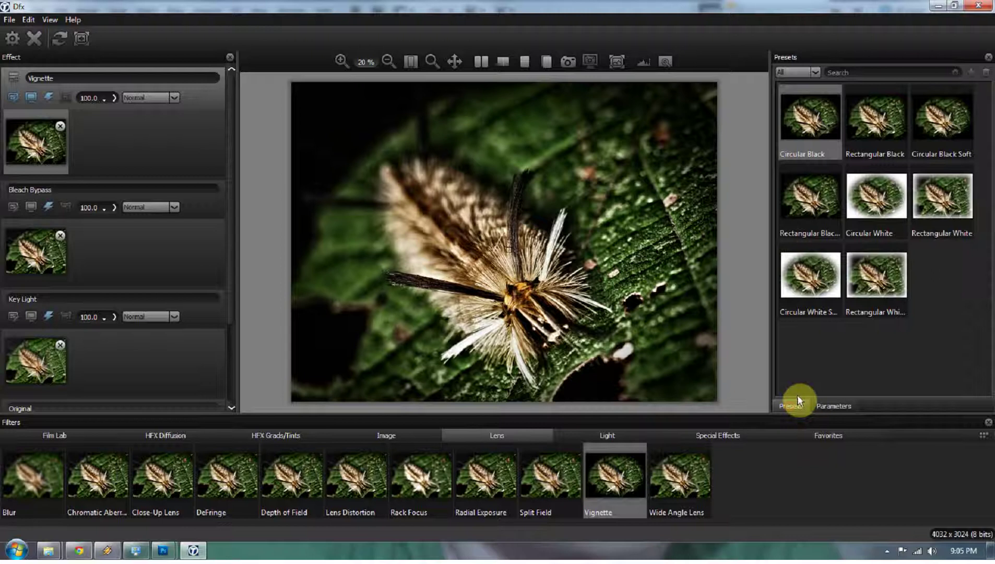
pyautogui.click(969, 72)
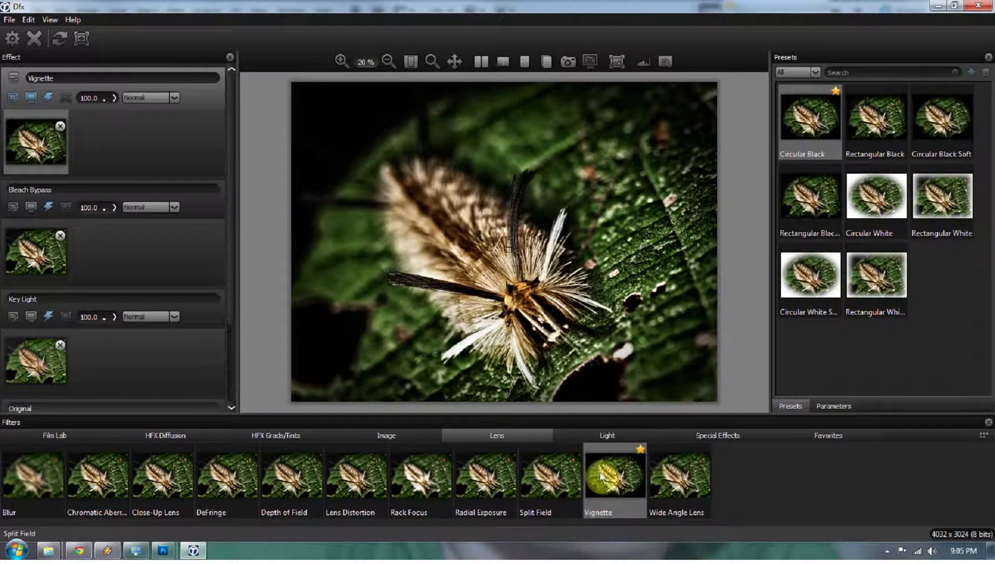
pyautogui.click(842, 435)
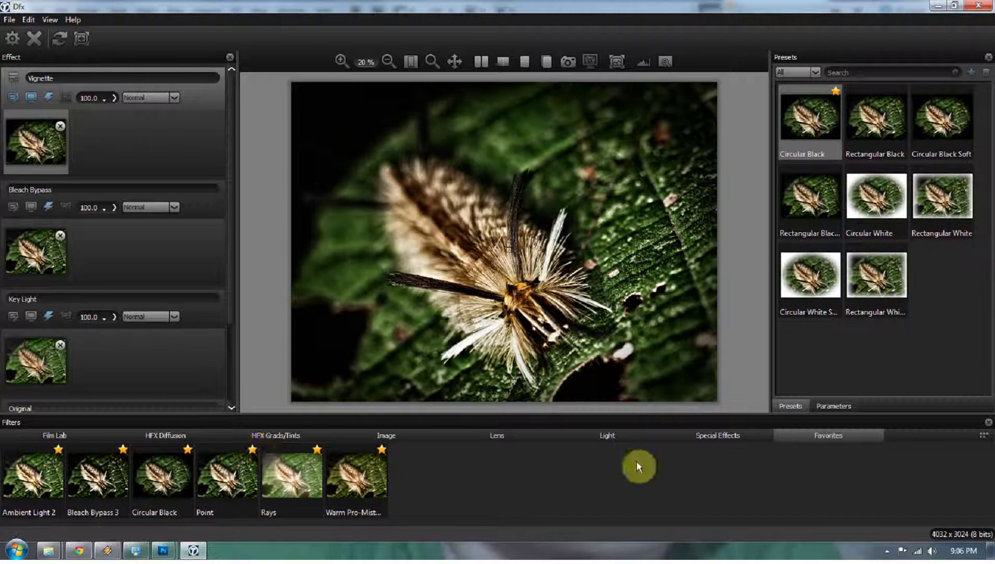
pyautogui.click(13, 39)
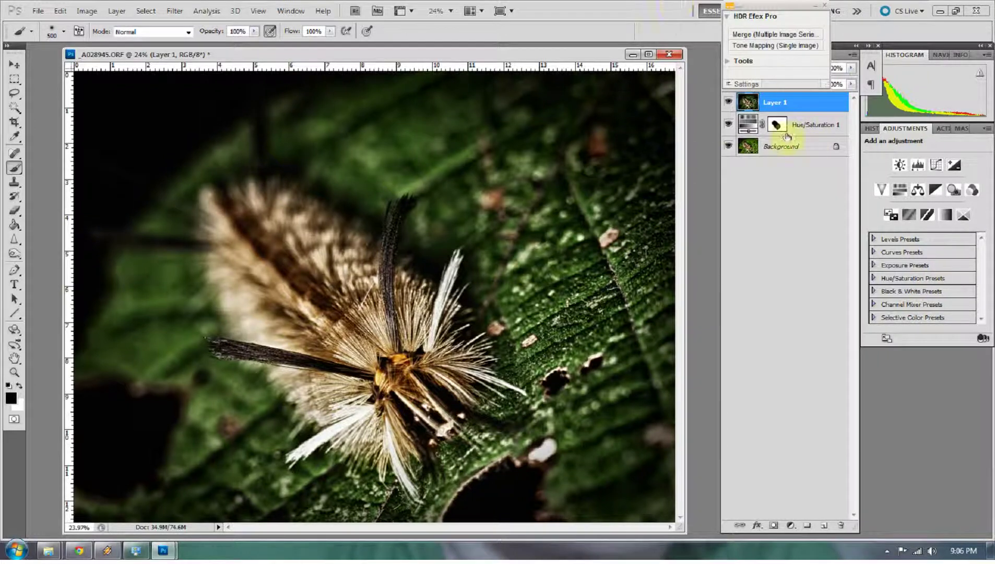
# Compare the original snapshot with the Dfx v3 state in History, ending on Dfx v3
pyautogui.moveTo(760, 6); pyautogui.dragTo(892, 5)
pyautogui.click(871, 128)
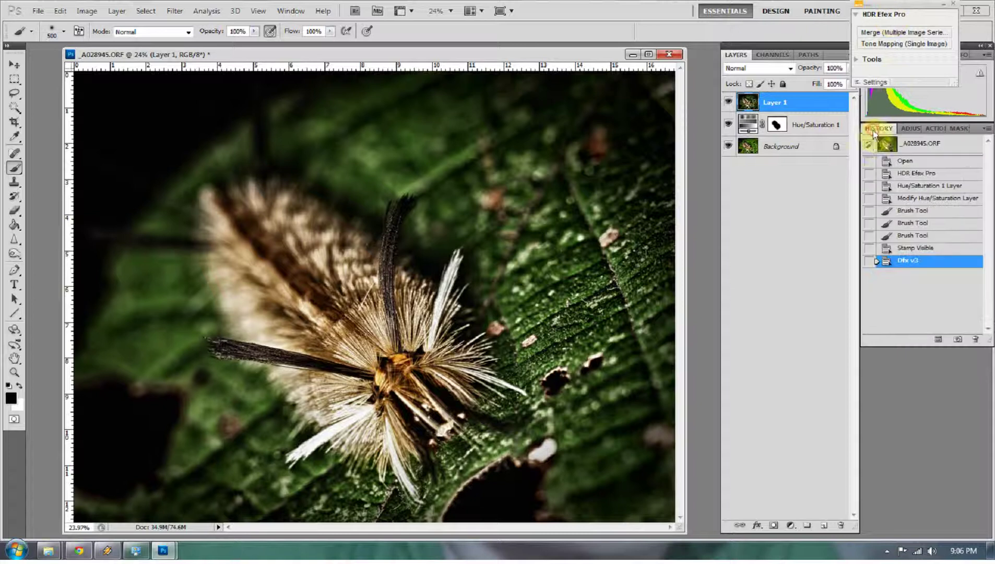
pyautogui.click(901, 149)
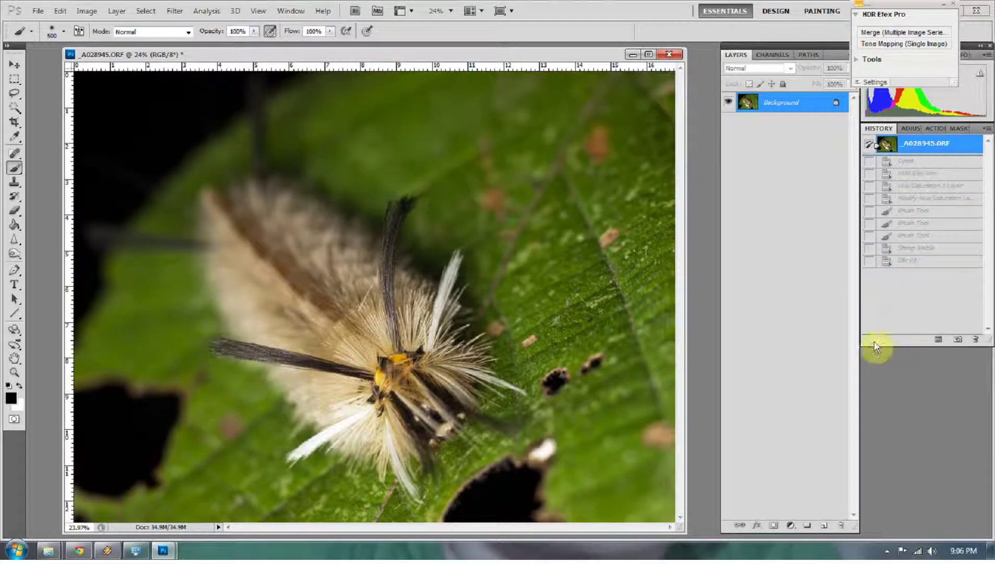
pyautogui.click(904, 261)
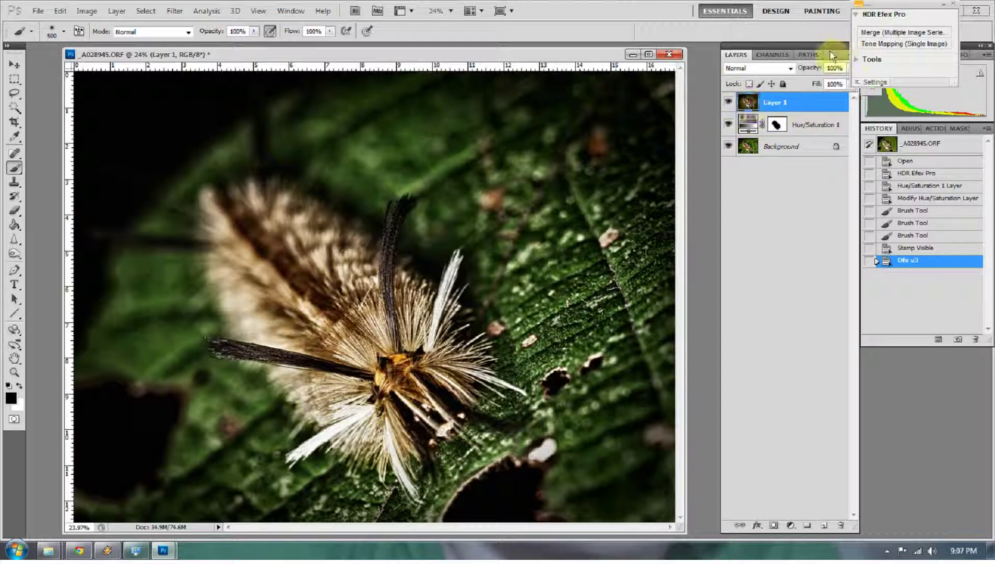
# Lower Layer 1's opacity to 81% in the Layers panel
pyautogui.moveTo(831, 55); pyautogui.dragTo(821, 49)
pyautogui.click(840, 67)
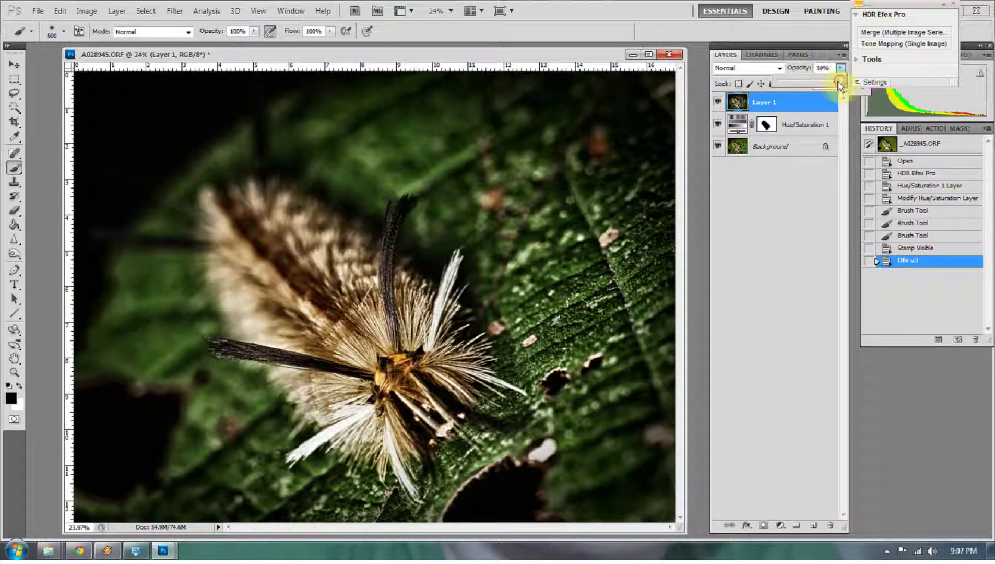
pyautogui.moveTo(838, 86); pyautogui.dragTo(830, 85)
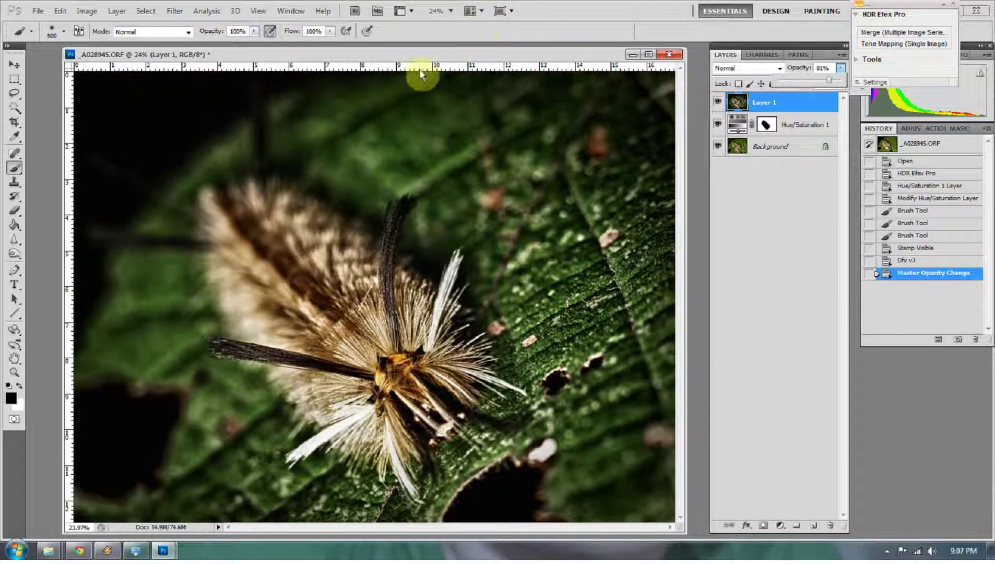
pyautogui.moveTo(423, 57); pyautogui.dragTo(396, 55)
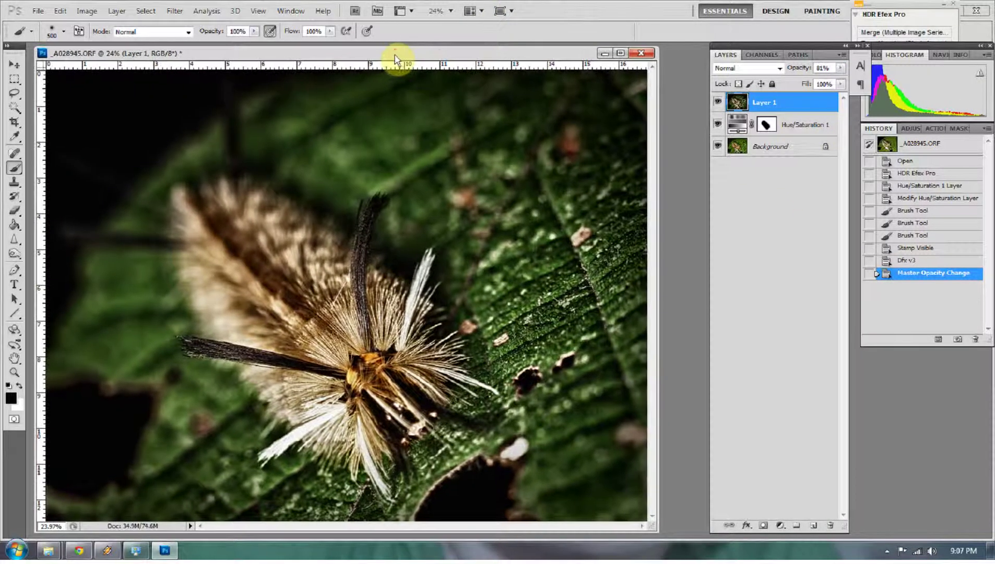
pyautogui.moveTo(516, 56)
pyautogui.mouseDown()
pyautogui.moveTo(534, 55)
pyautogui.moveTo(511, 55)
pyautogui.moveTo(519, 54)
pyautogui.mouseUp()
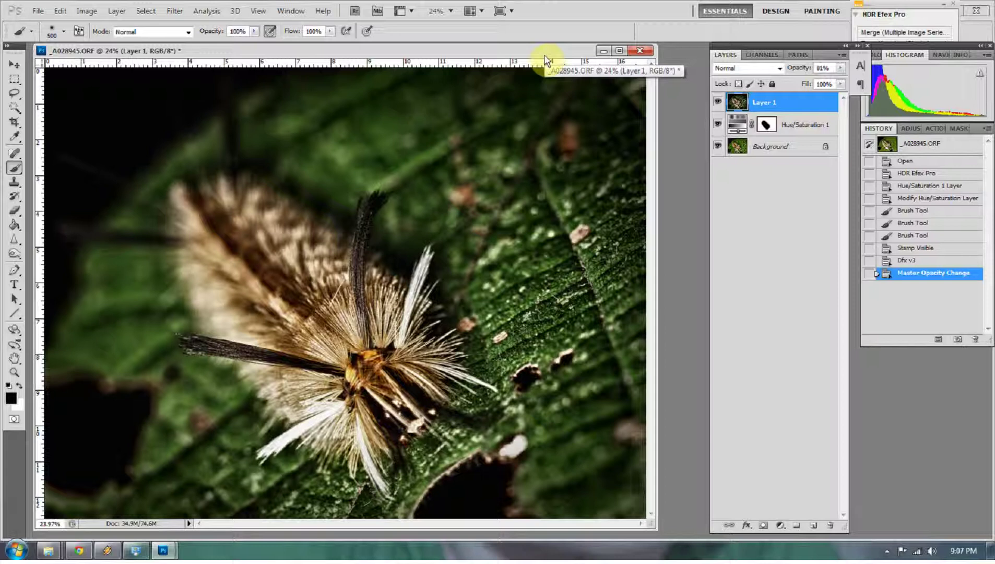
# Toggle twice between the original History snapshot and the final state, ending on the edited version
pyautogui.click(901, 146)
pyautogui.click(915, 275)
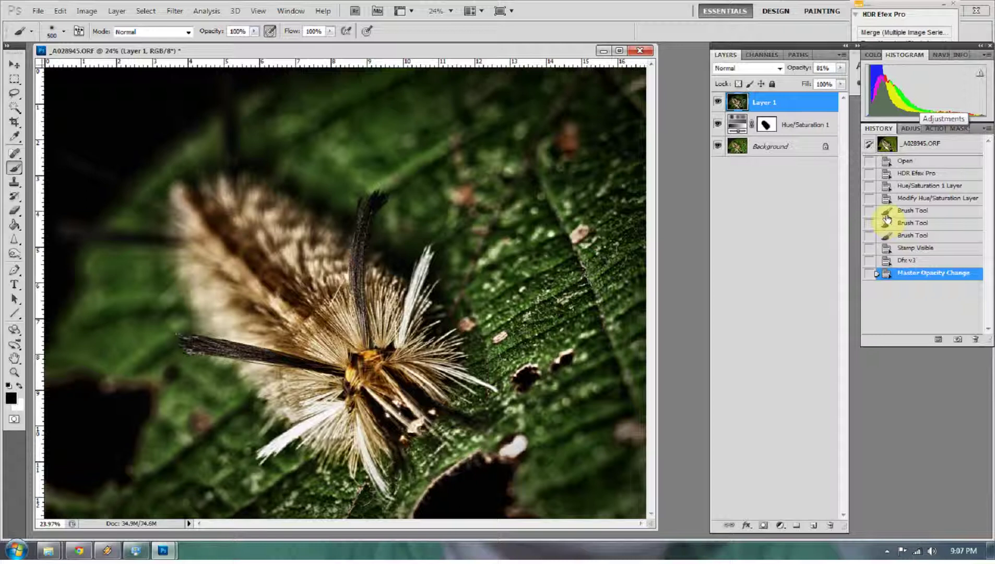
pyautogui.click(887, 146)
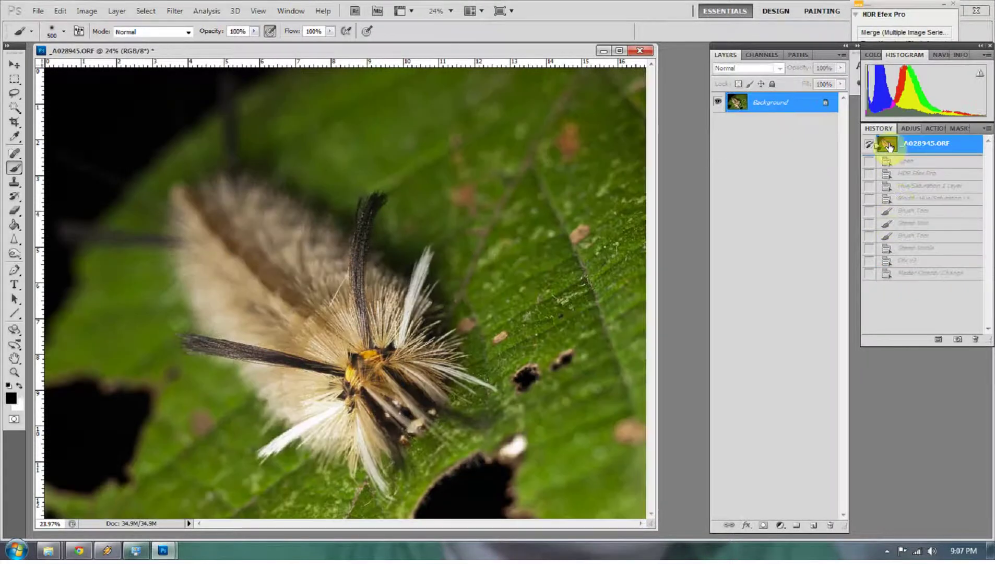
pyautogui.click(909, 272)
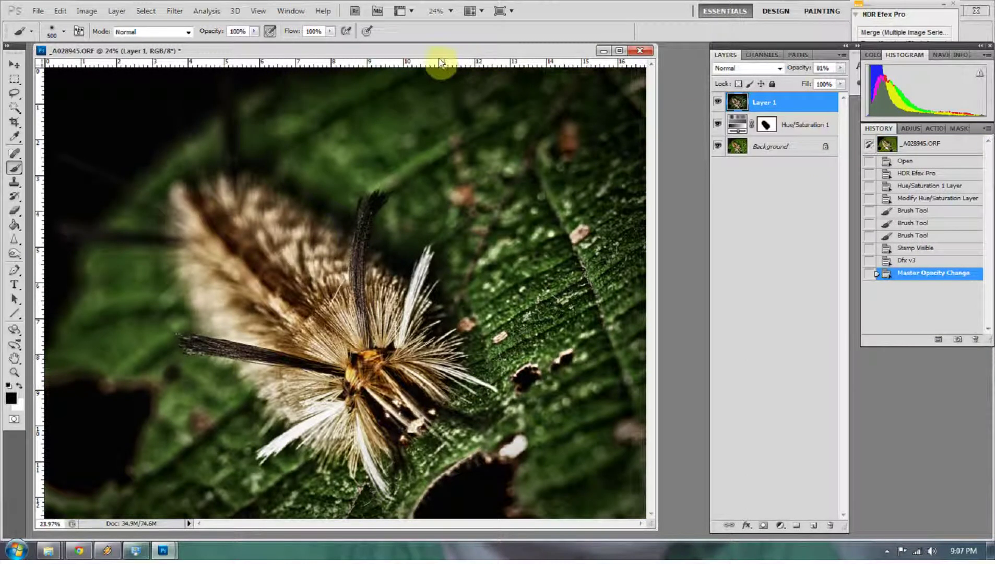